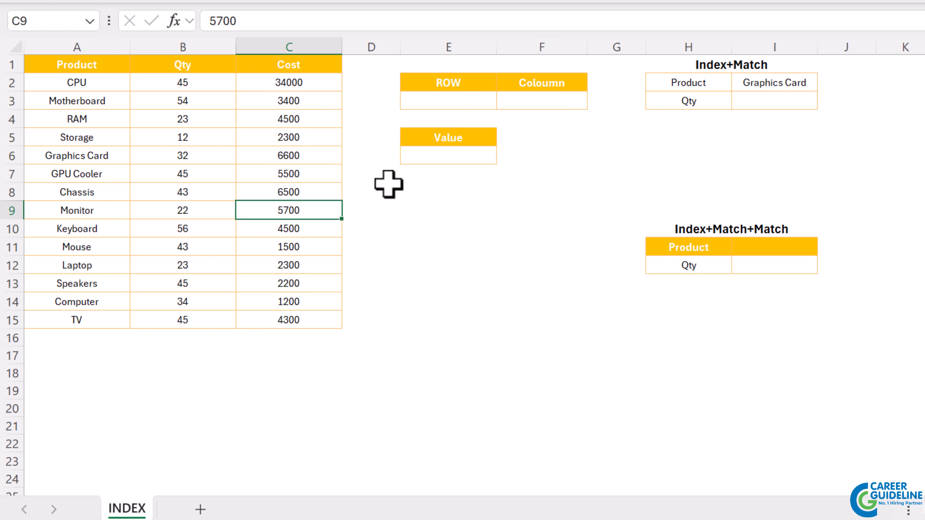
Enter =INDEX(A1:C15,1,1) in the cell below the Value header, E6, and compare its result with cell A1
left_click(457, 106)
left_click(447, 157)
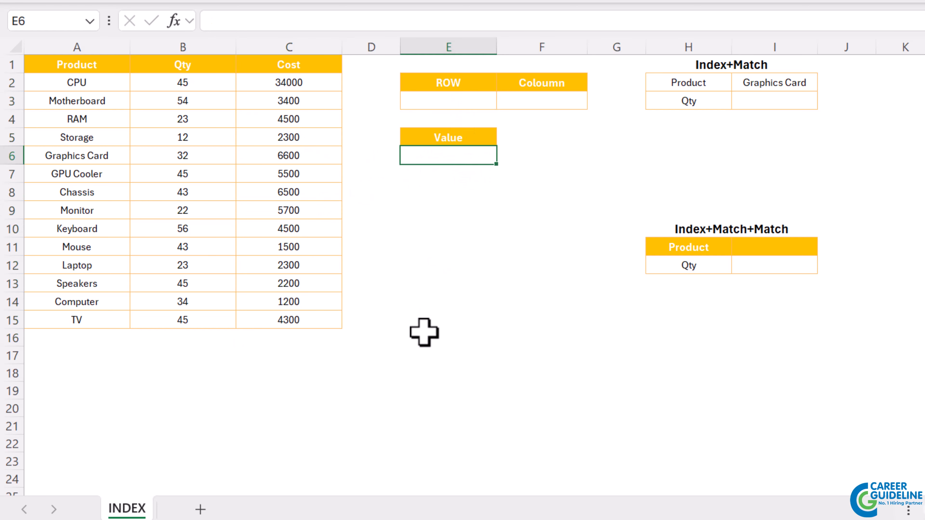
type("=ind")
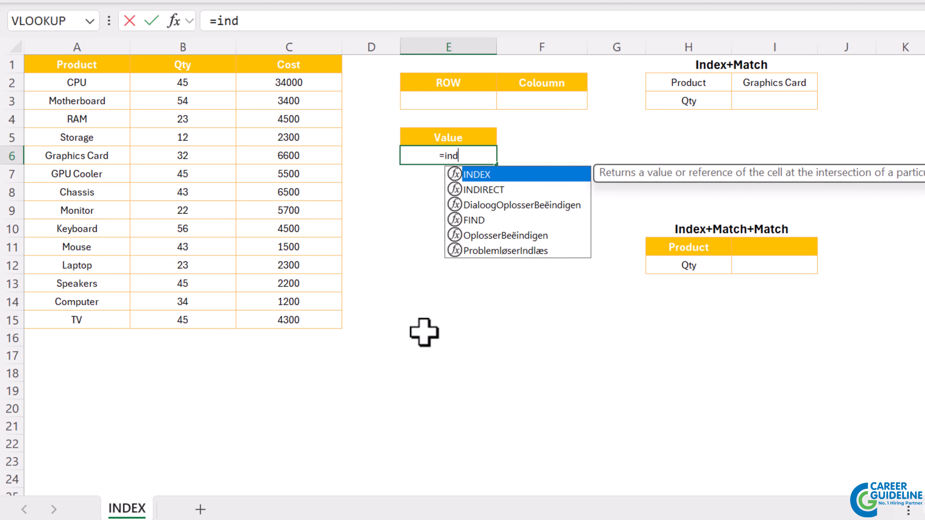
key("Tab")
left_click_drag(77, 60, 302, 315)
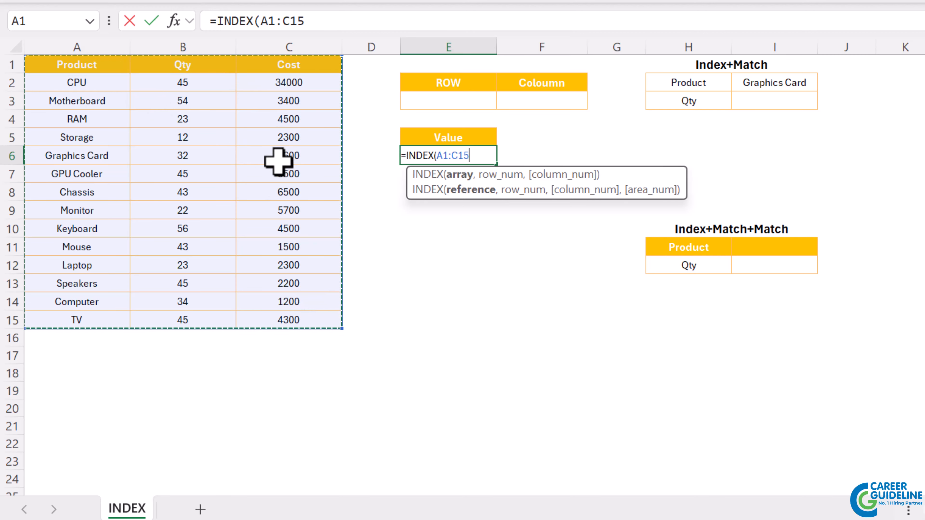
type(",1")
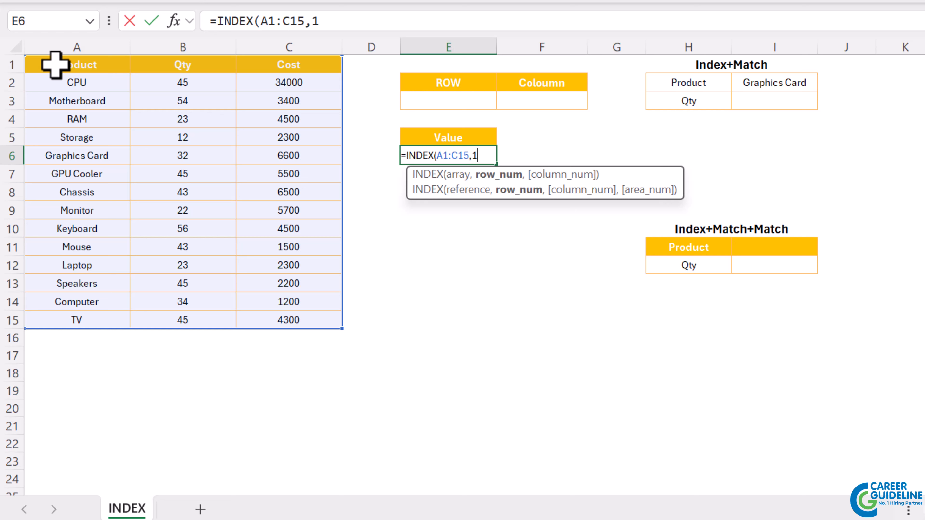
type(",1")
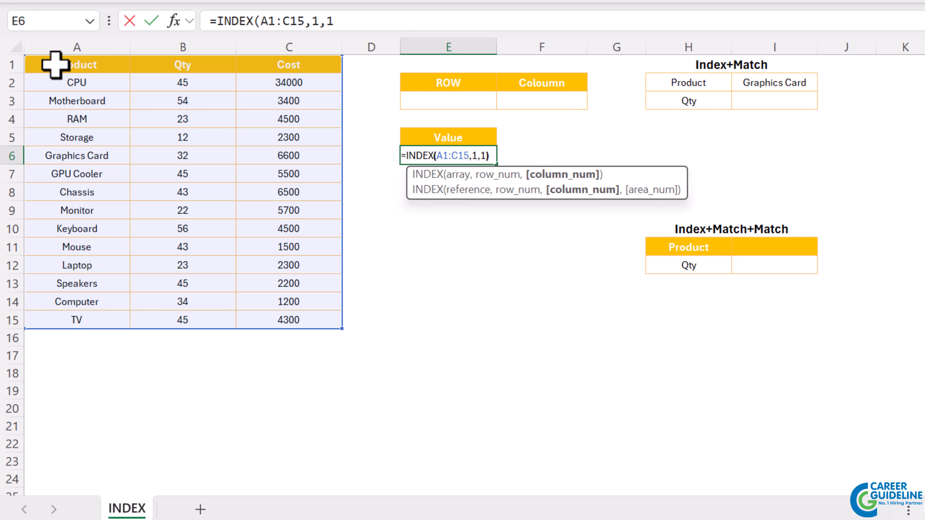
key("Return")
key("Up")
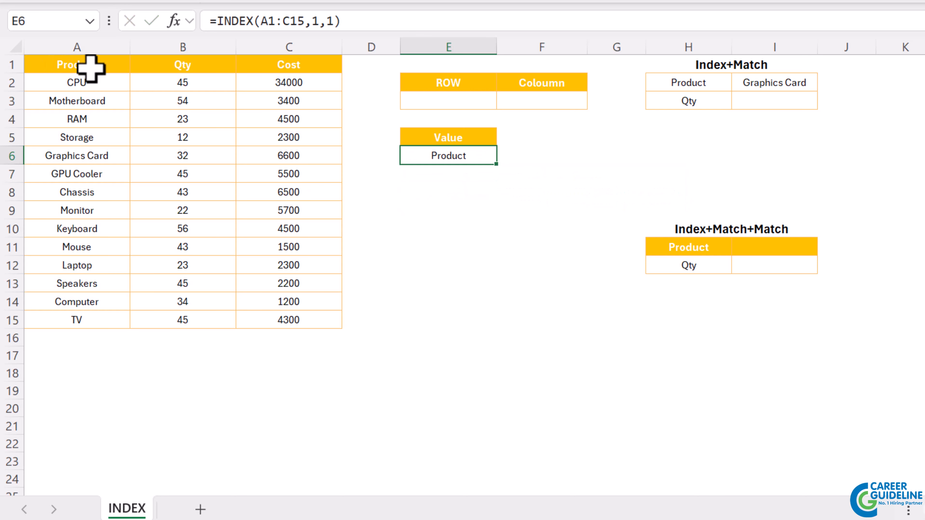
left_click(81, 61)
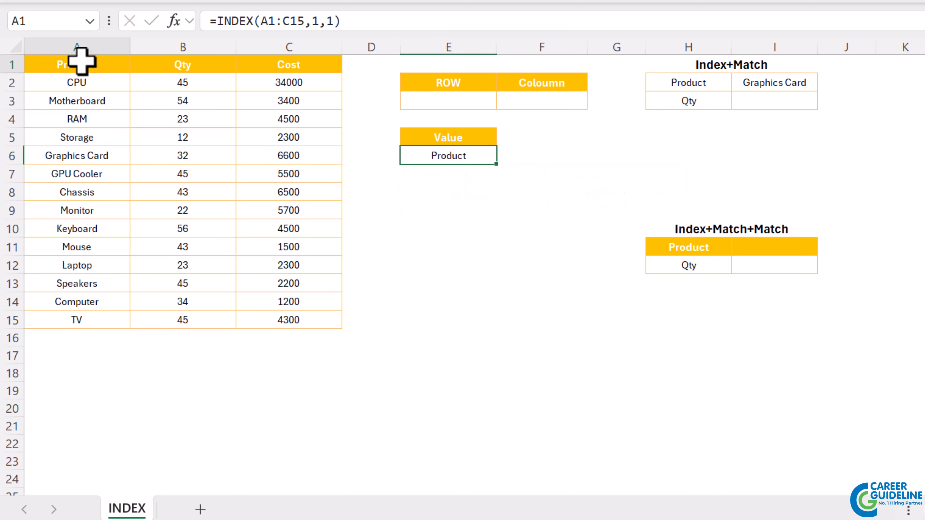
Set the row number in E6's INDEX formula to 2 and compare the result with cell A2
left_click(477, 152)
double_click(315, 21)
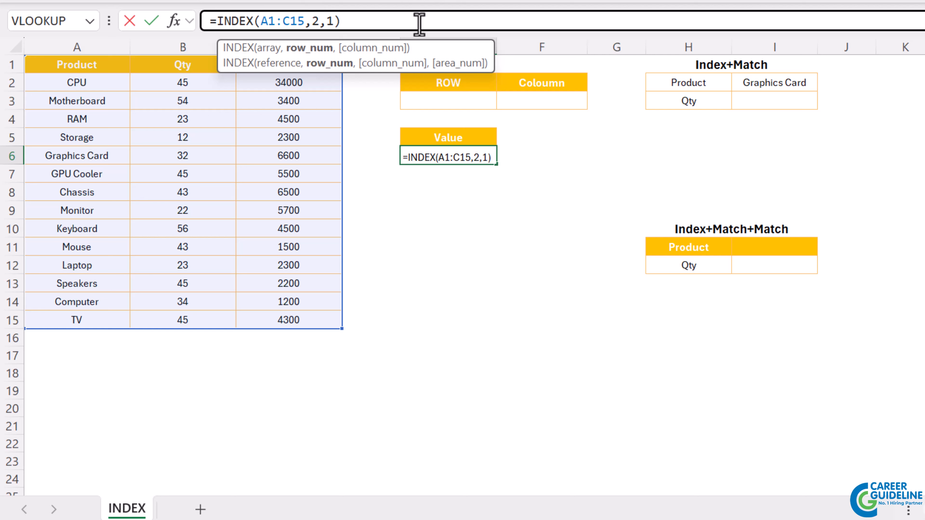
key("Return")
key("Up")
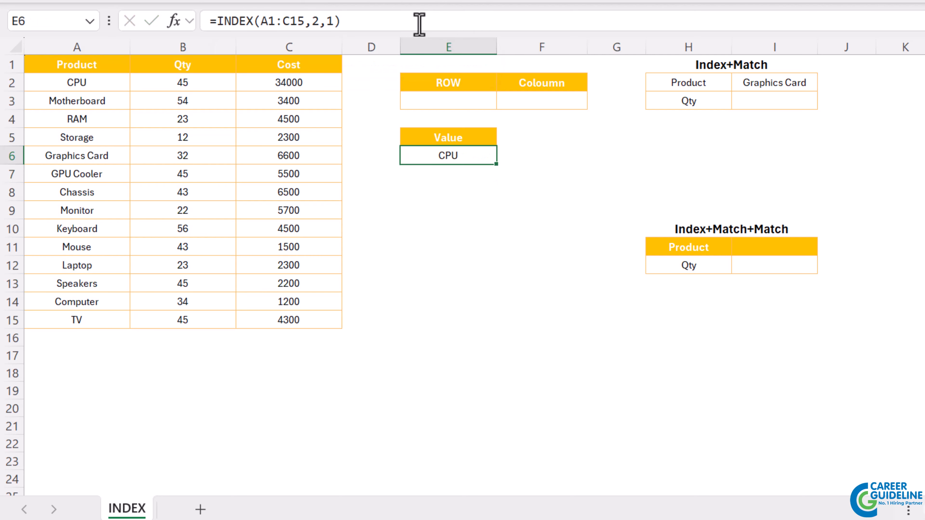
left_click(89, 85)
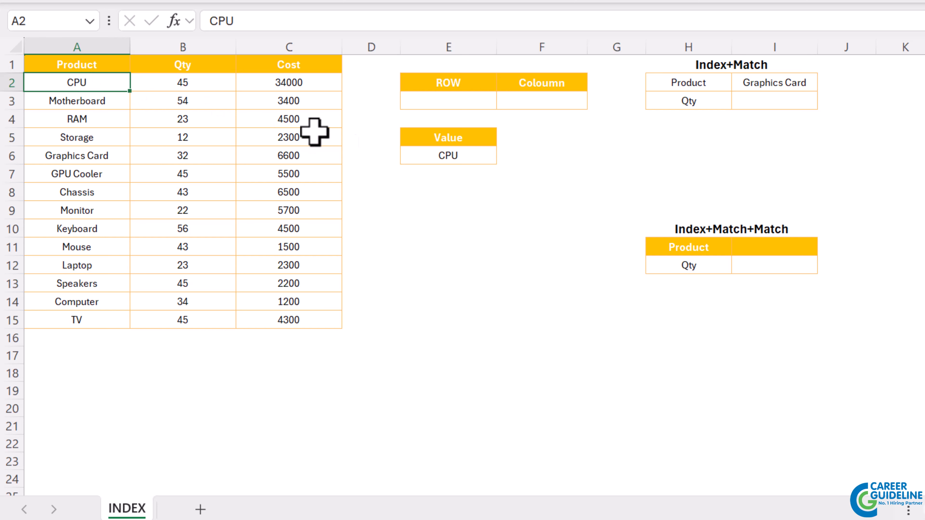
Set the column number in E6's INDEX formula to 2 and compare the result with cell B2
left_click(450, 157)
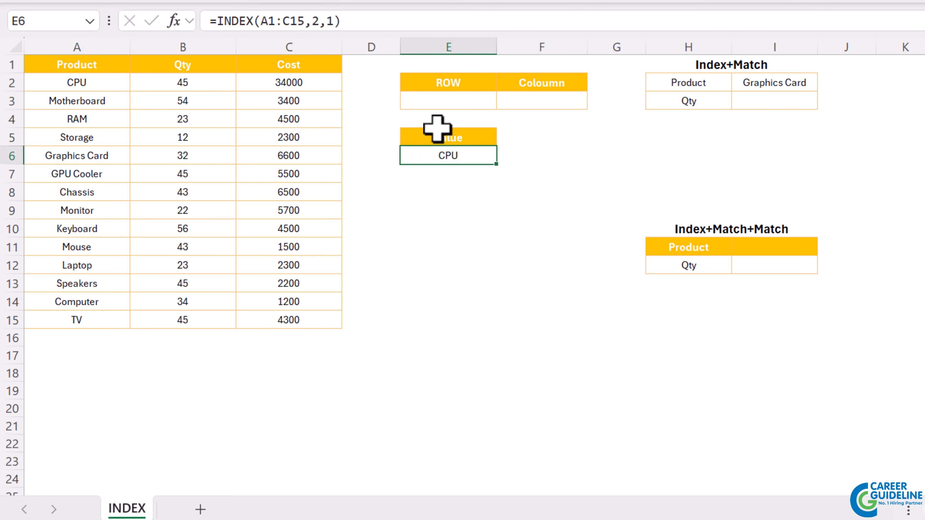
double_click(327, 21)
type("2")
key("Return")
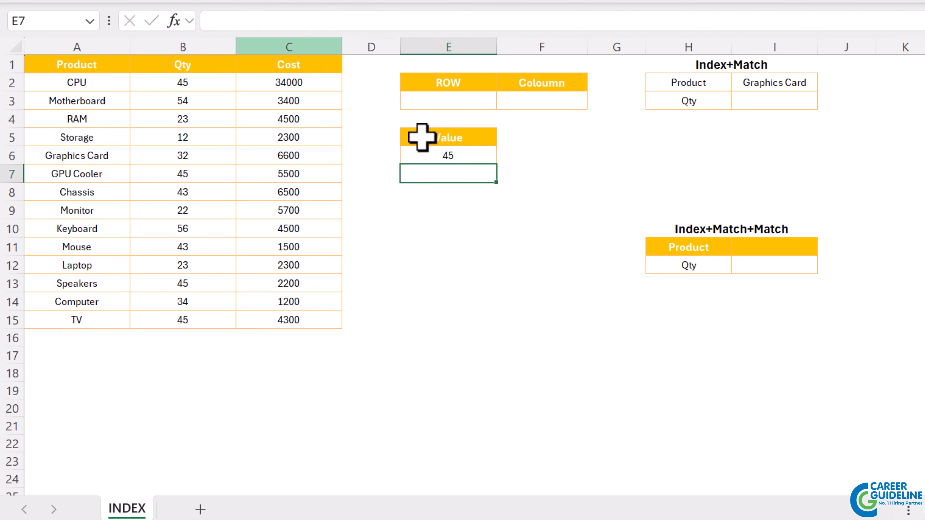
left_click(450, 153)
left_click(216, 85)
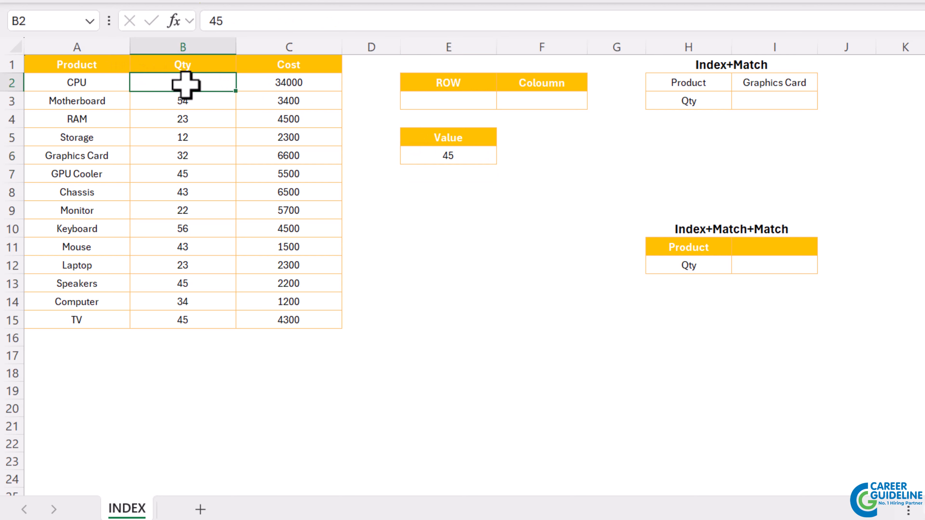
Set the row number in E6's INDEX formula to 1 and compare the result with cell B1
left_click(437, 151)
left_click(316, 20)
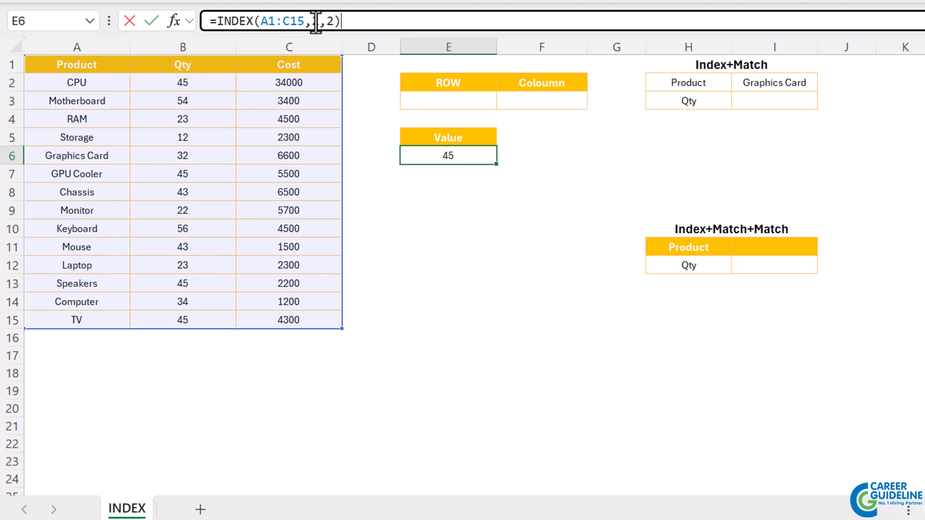
double_click(316, 20)
type("1")
key("Return")
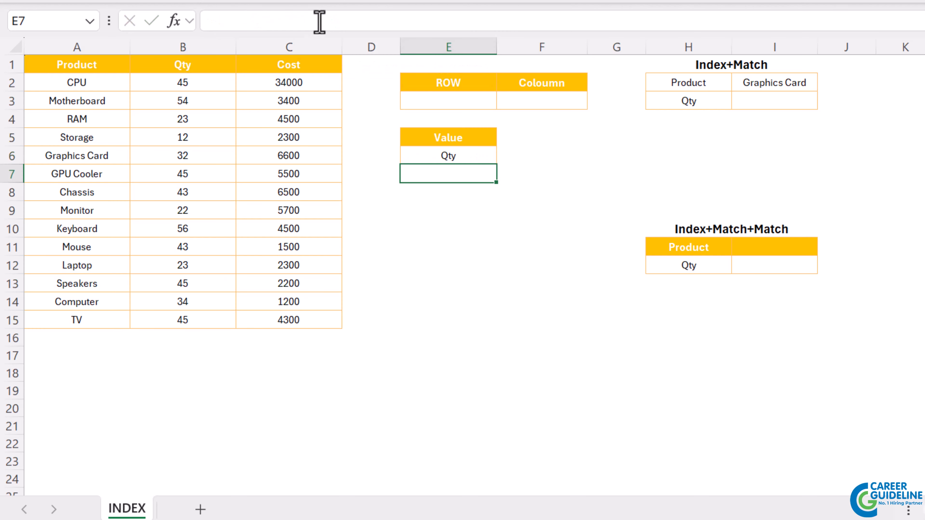
key("Up")
left_click(217, 64)
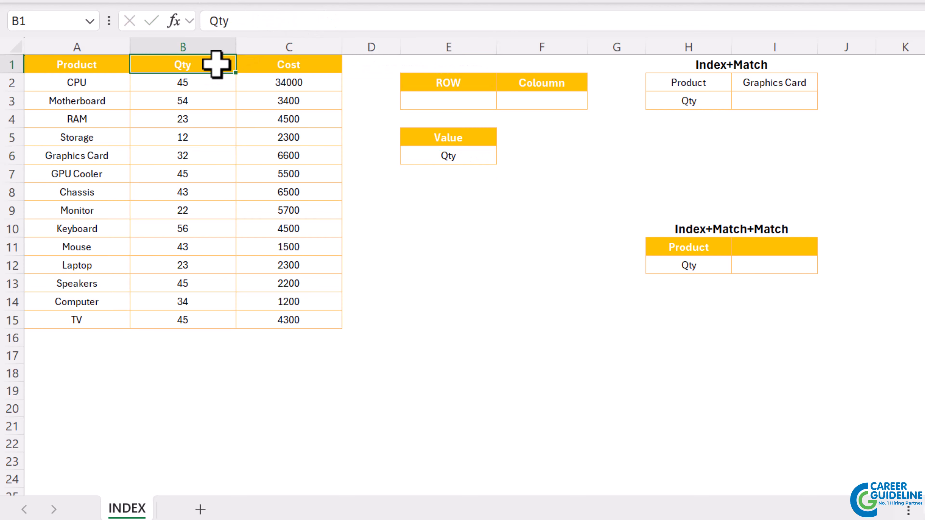
left_click(481, 157)
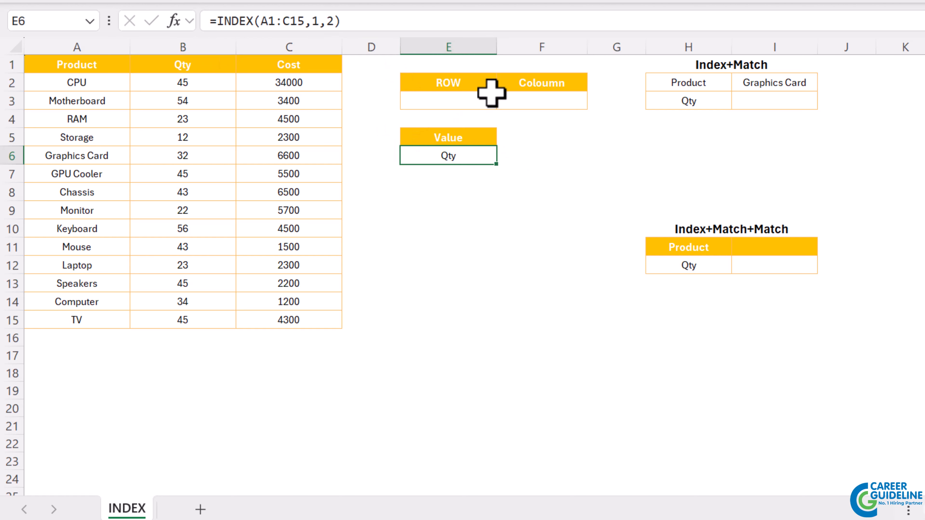
Enter 5 as the row number in E3 and 1 as the column number in F3
left_click(481, 98)
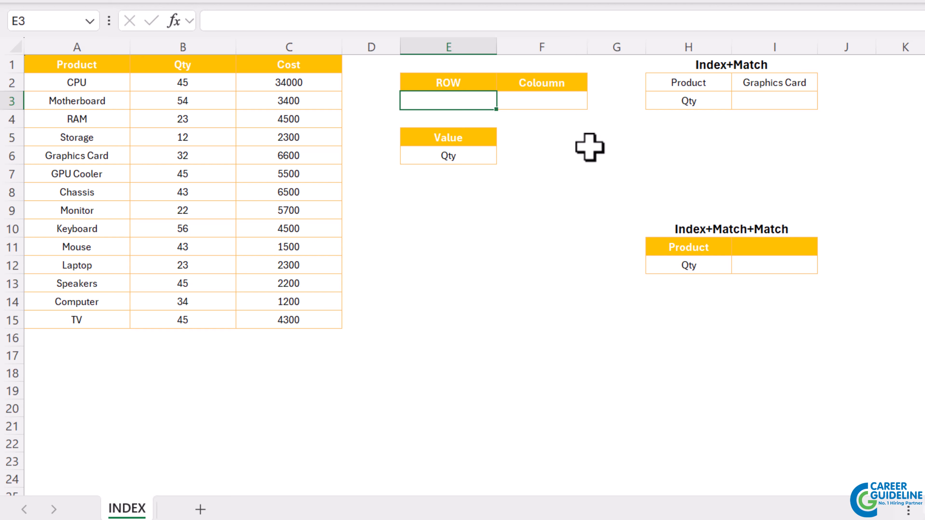
type("5")
key("Tab")
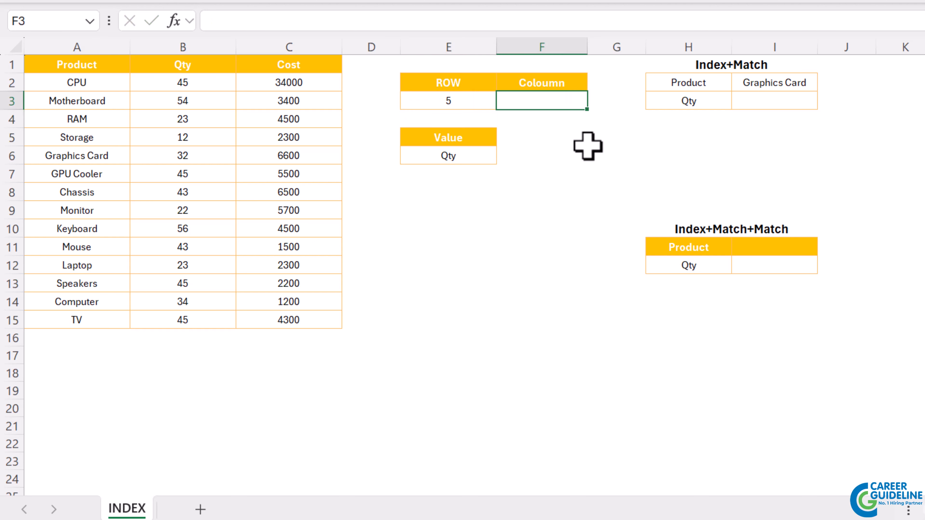
type("1")
key("Return")
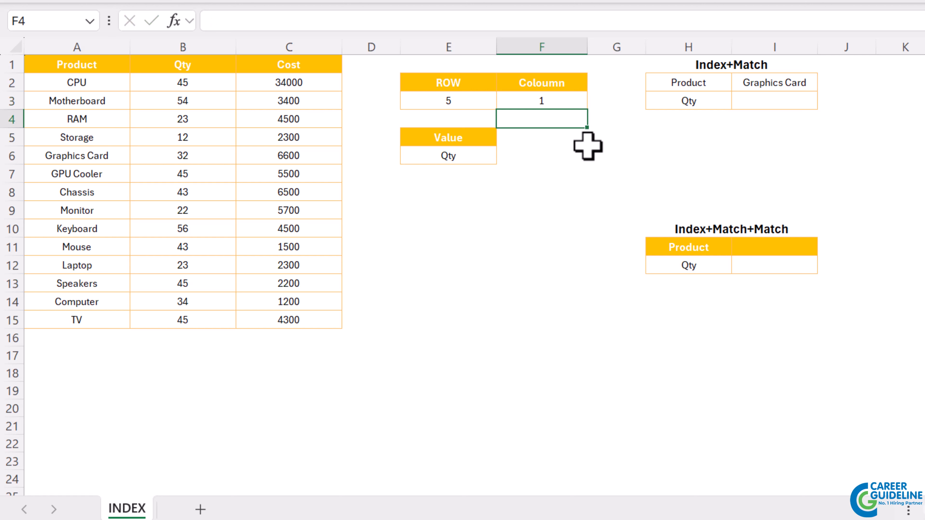
Replace the fixed row and column numbers in E6 with cell references, making it =INDEX(A1:C15,E3,F3), and compare the result with A5
left_click(488, 155)
left_click_drag(313, 22, 328, 20)
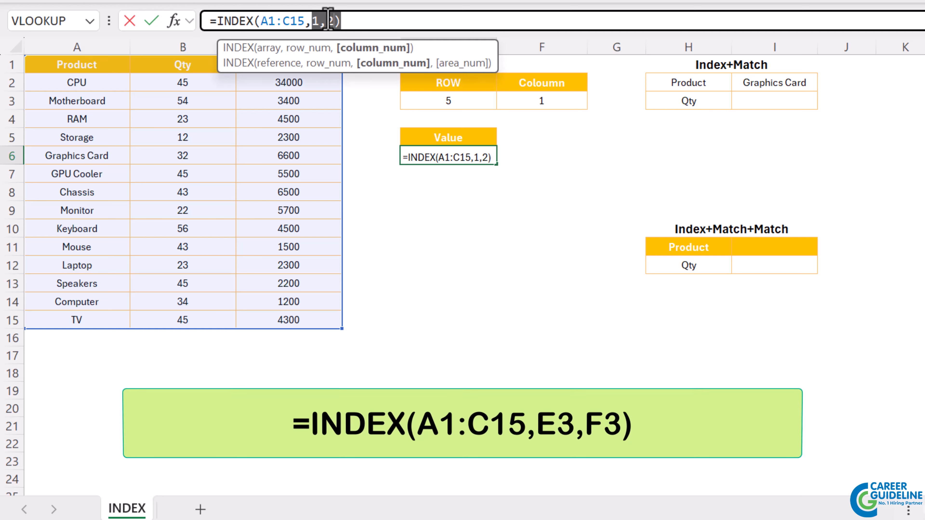
key("BackSpace")
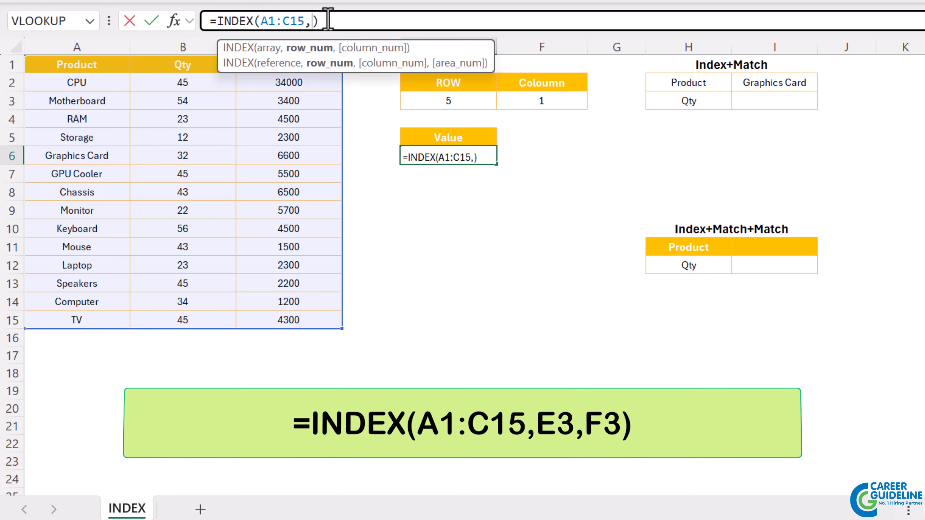
left_click(450, 100)
type(",")
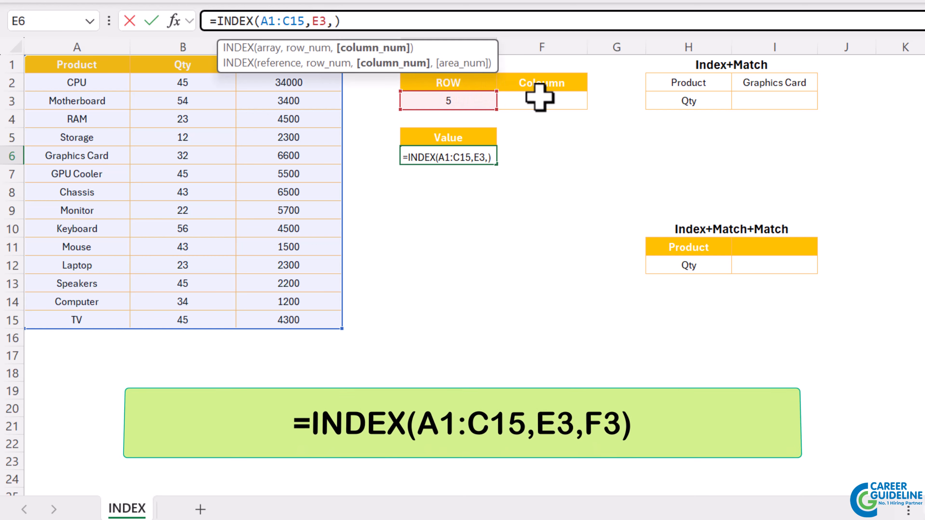
left_click(538, 97)
key("Return")
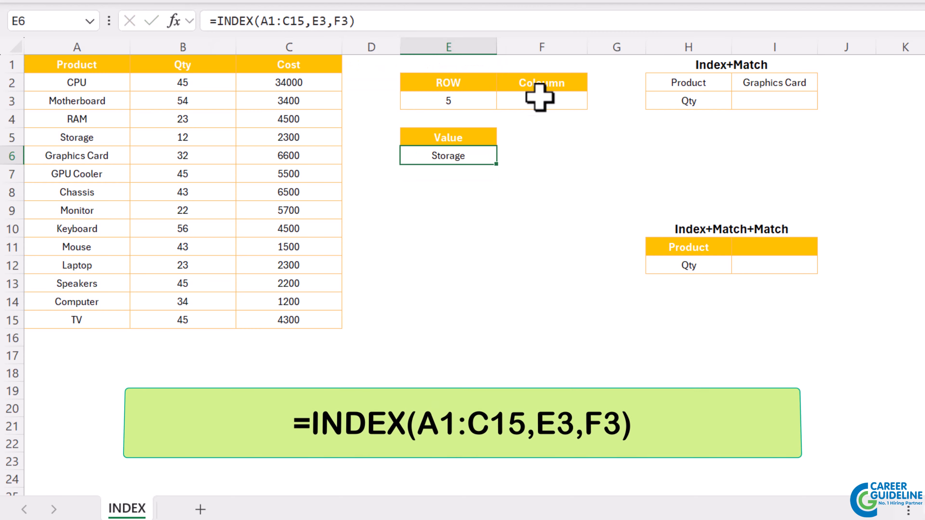
left_click(101, 137)
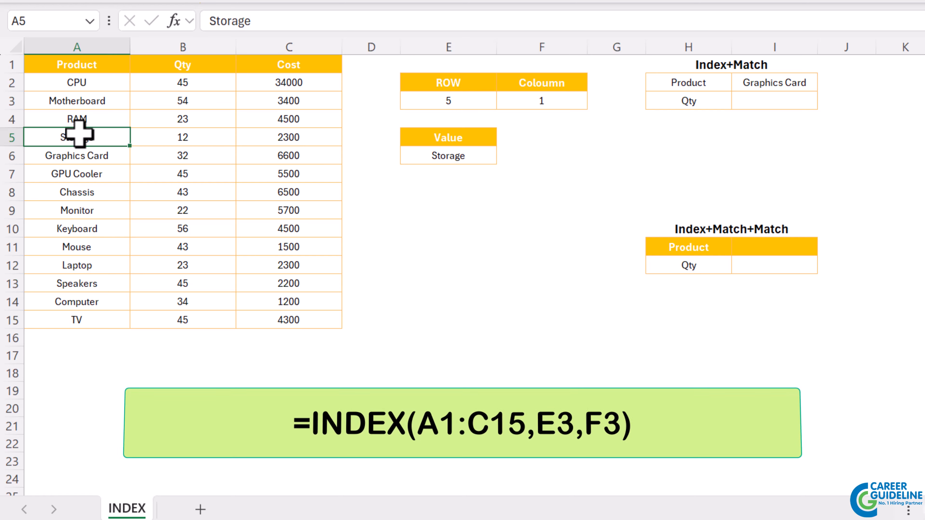
Set the column number in F3 to 2 and check the value in E6 against Storage's quantity in B5
left_click(522, 99)
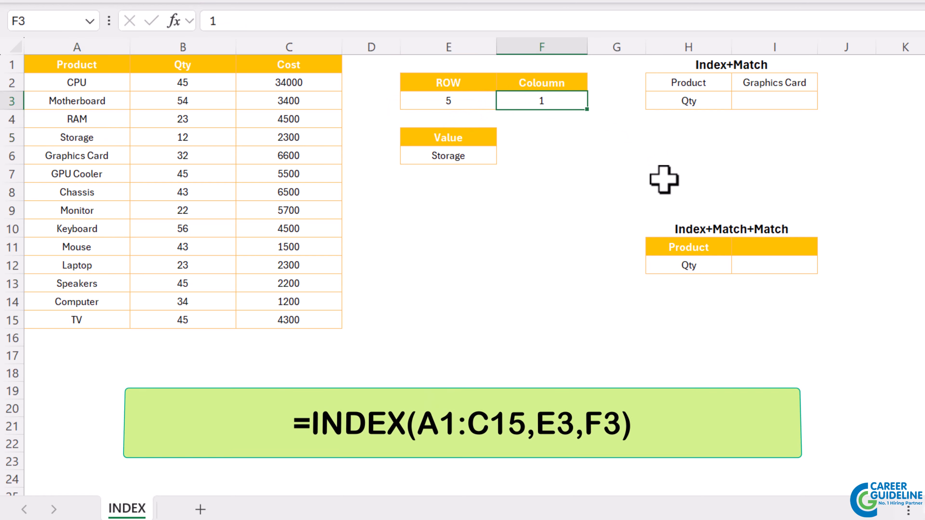
key("Return")
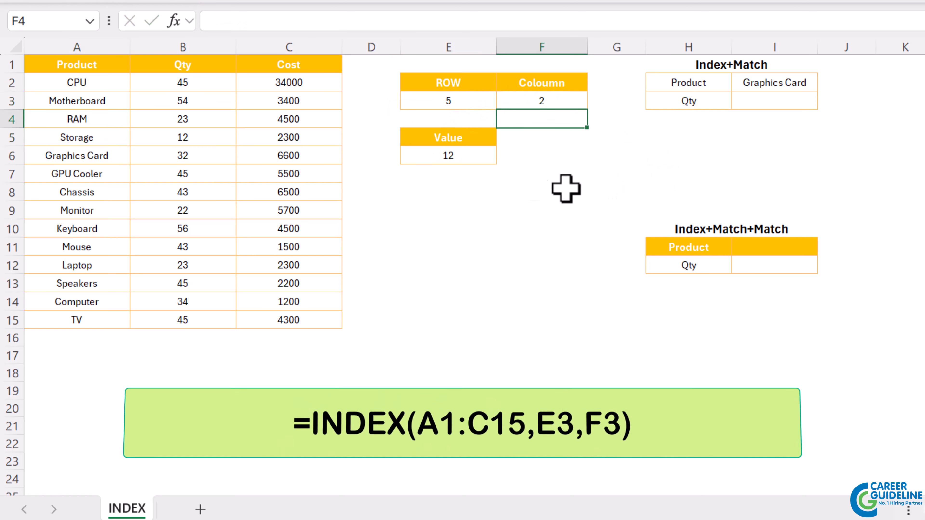
left_click(473, 156)
left_click_drag(103, 136, 192, 133)
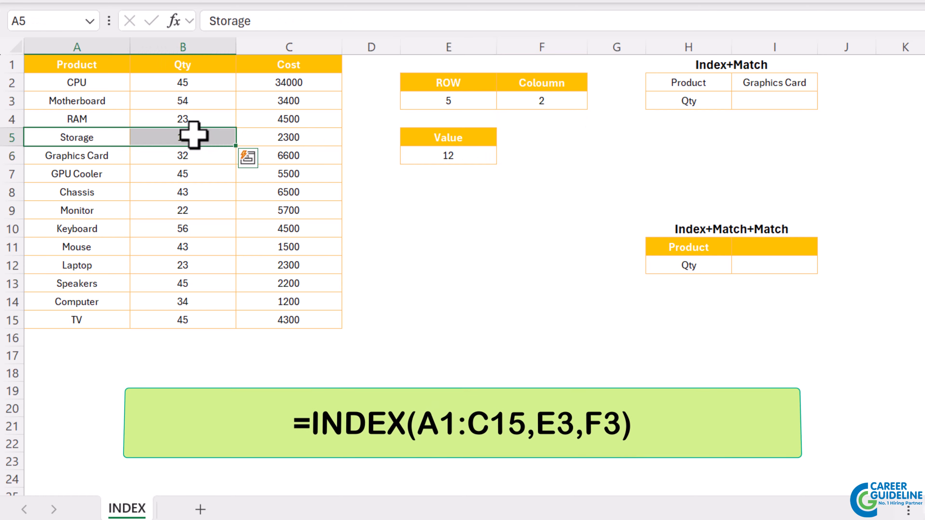
left_click(192, 135)
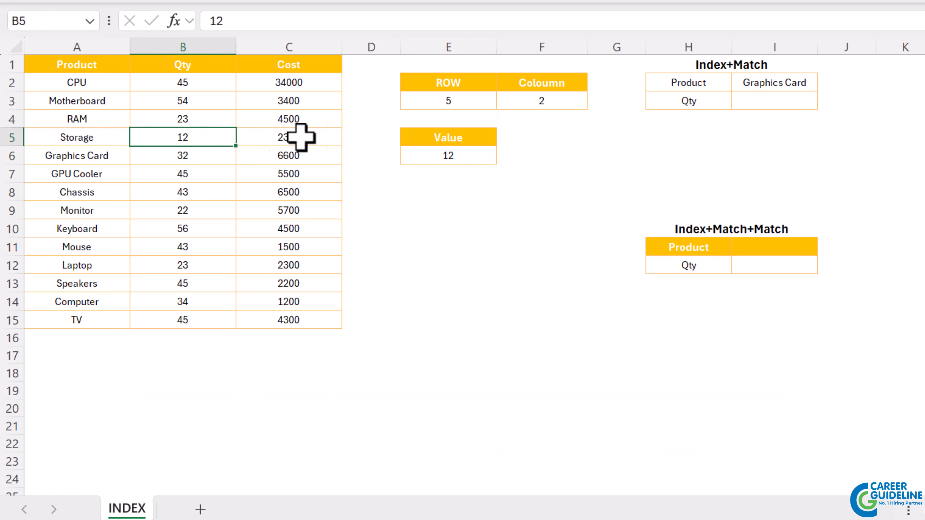
left_click(472, 153)
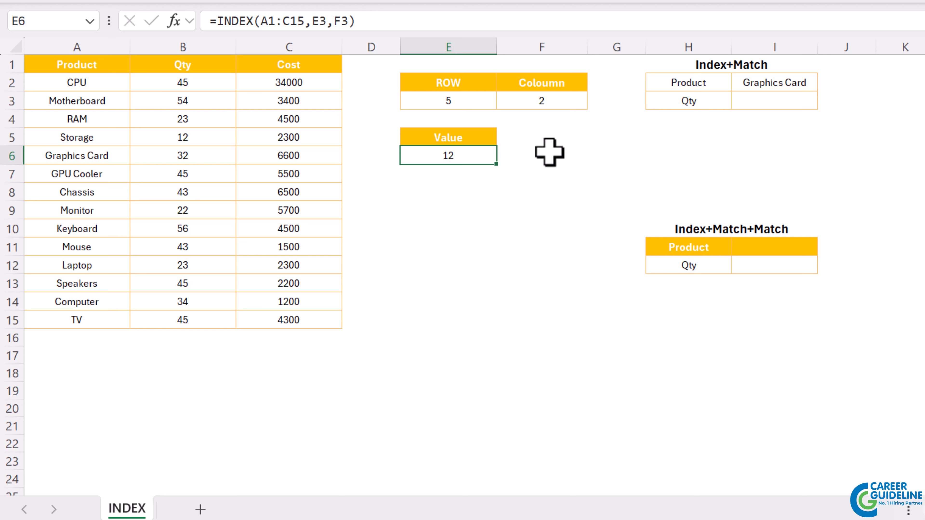
left_click(487, 95)
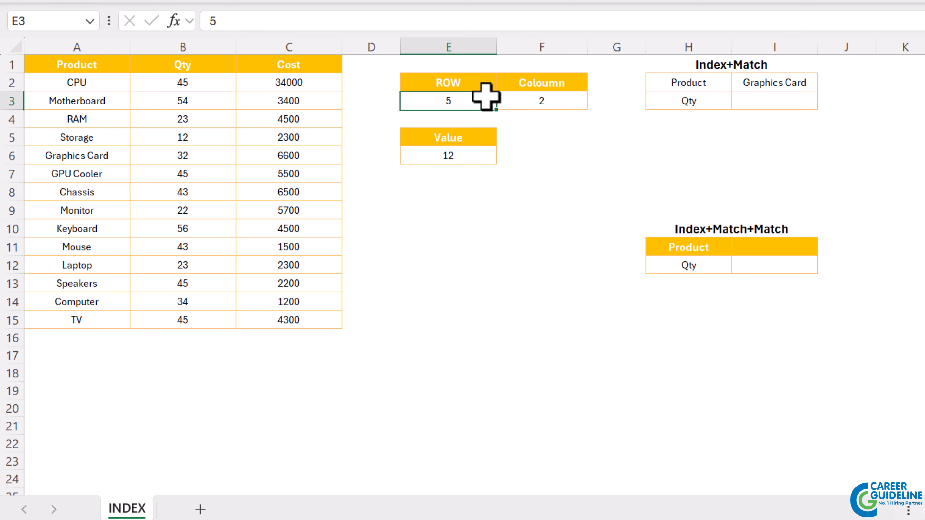
left_click(524, 97)
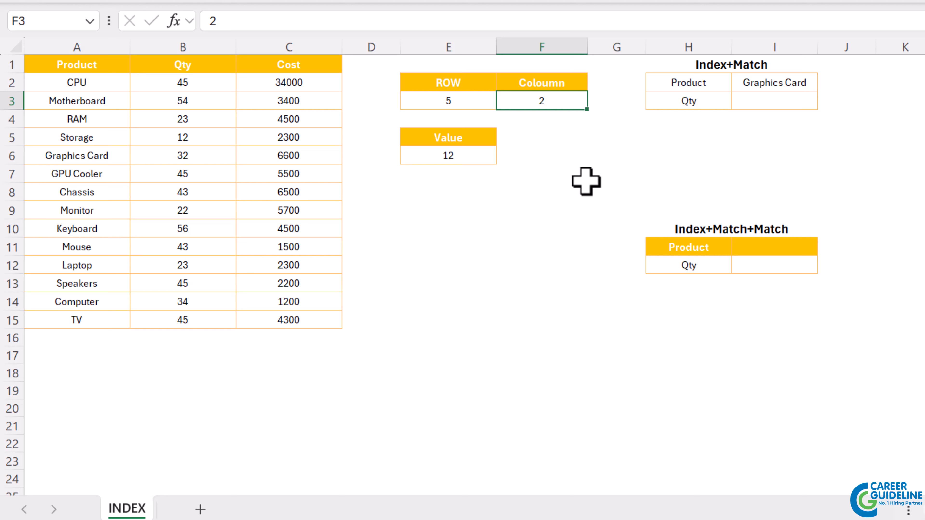
Start an INDEX formula in I3, the Qty cell of the Index+Match table, with A1:C15 as the array
left_click(760, 101)
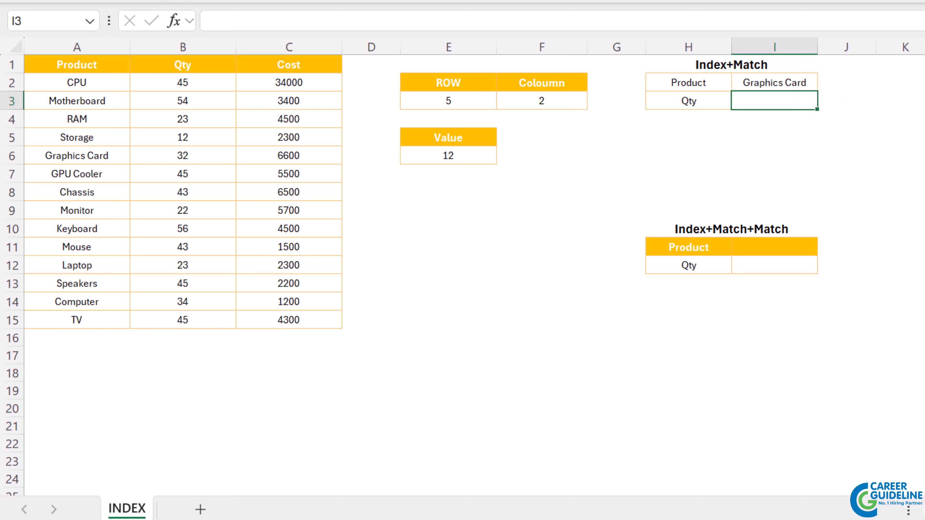
type("=in")
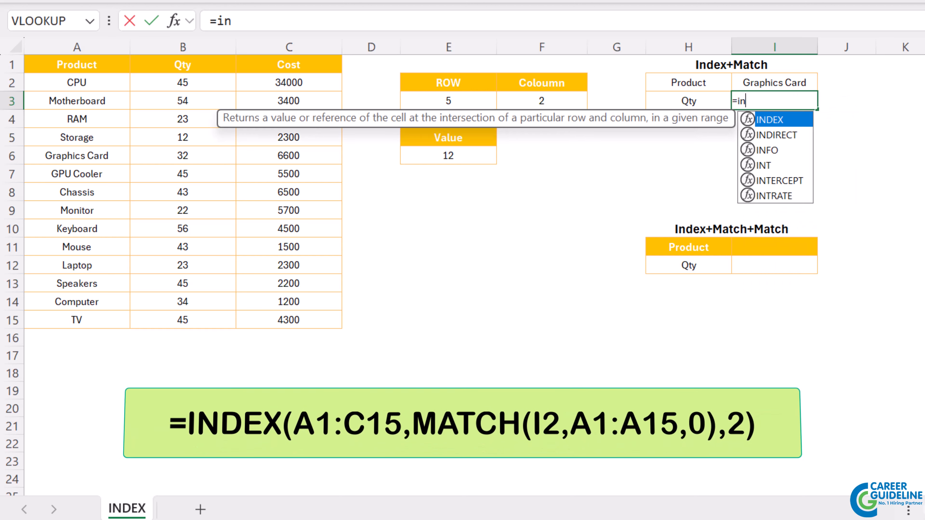
key("Tab")
left_click_drag(44, 67, 314, 314)
type(",")
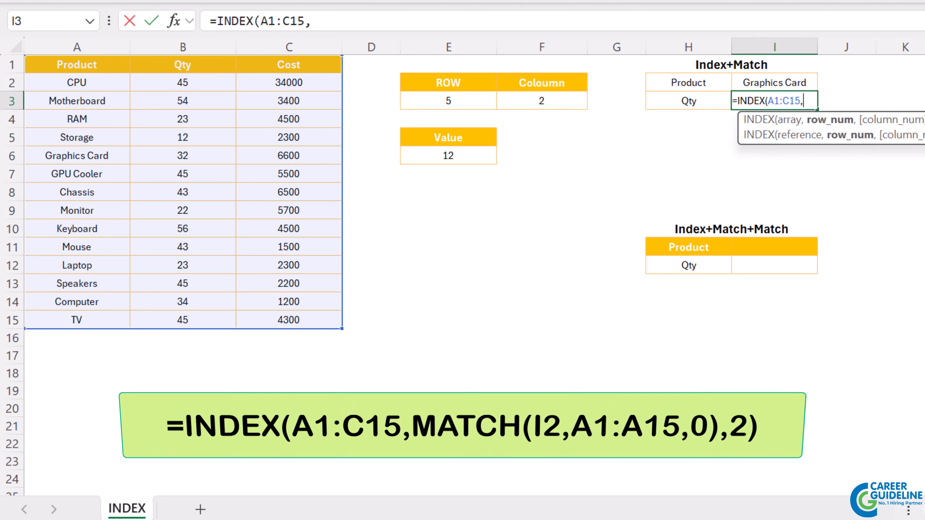
Add MATCH(I2,A1:A15,0) as the row number in I3's INDEX formula for an exact product match
type("mat")
key("Tab")
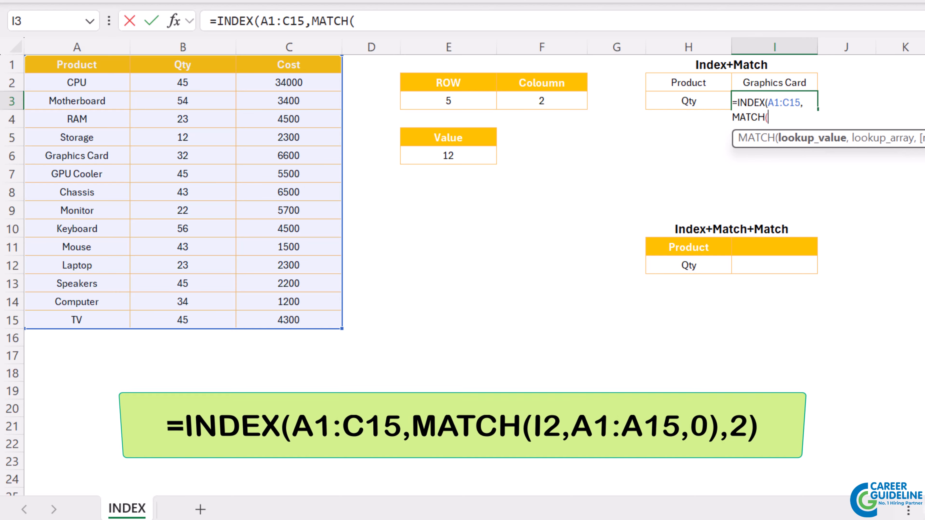
left_click(777, 81)
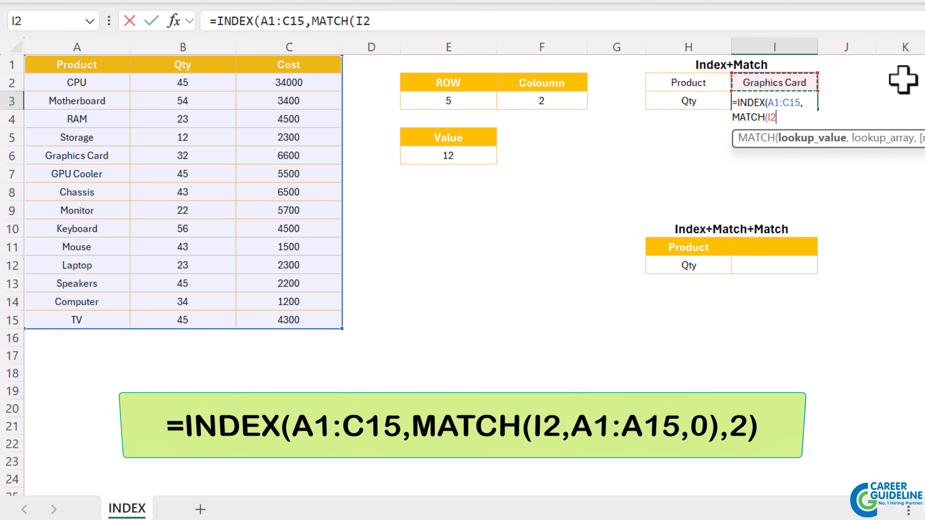
type(",")
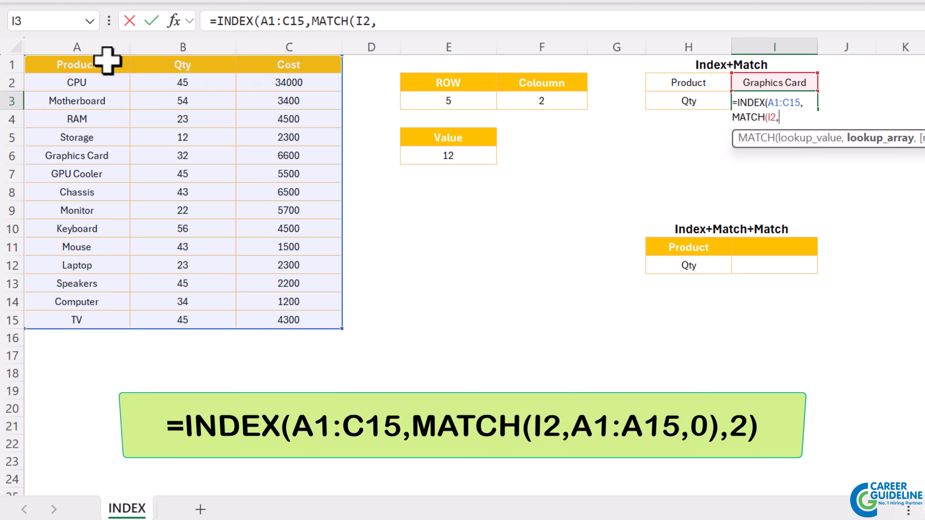
left_click_drag(107, 64, 106, 316)
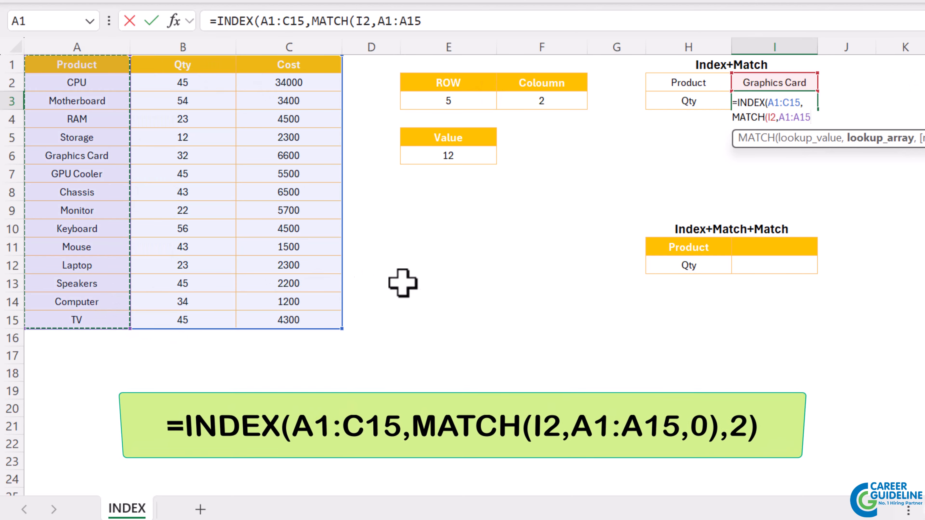
type(",")
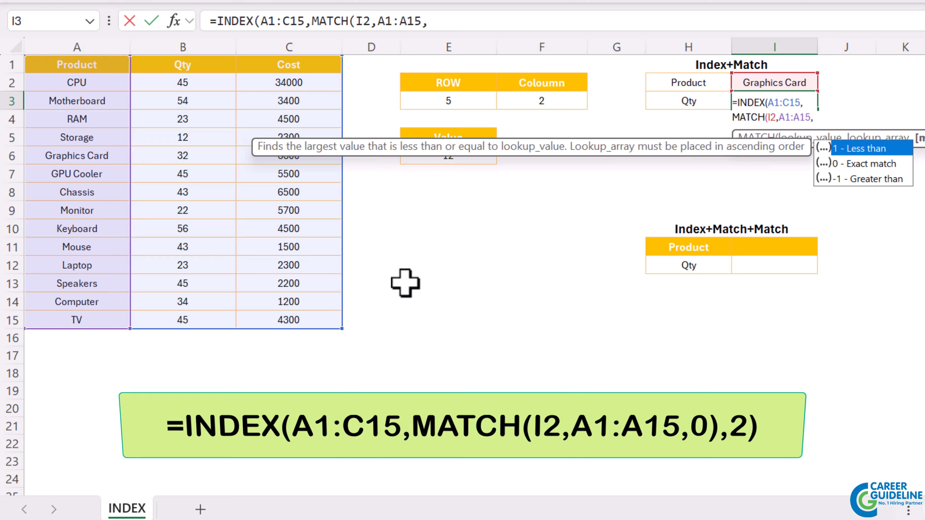
type("0")
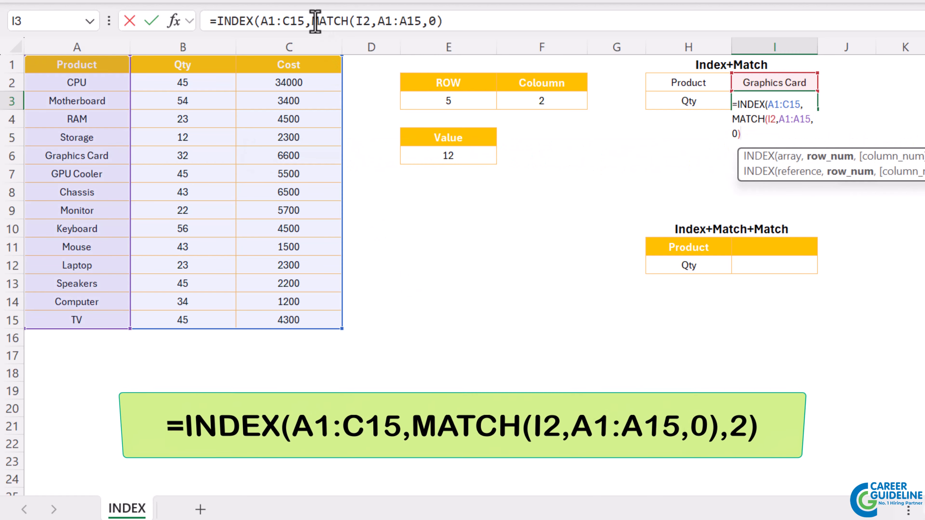
Set the column number to 2 and complete I3's formula as =INDEX(A1:C15,MATCH(I2,A1:A15,0),2)
left_click_drag(312, 21, 452, 21)
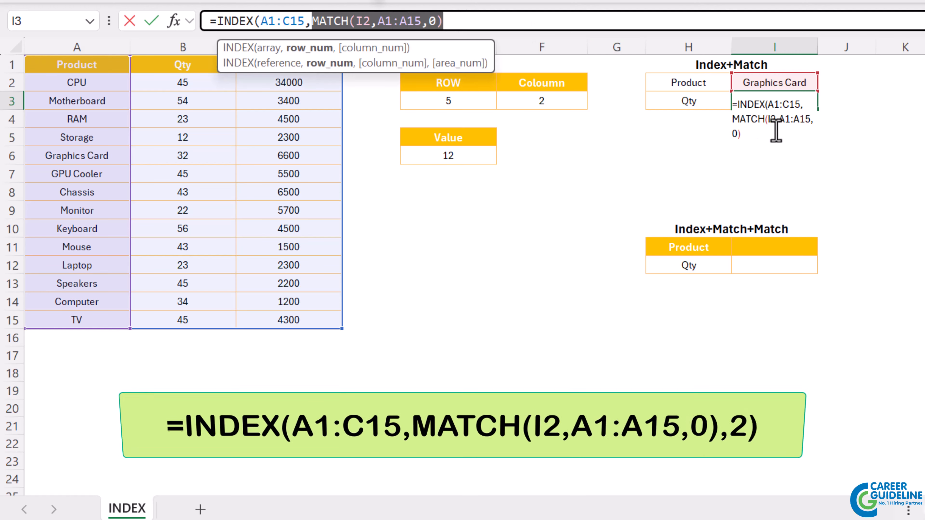
left_click(505, 25)
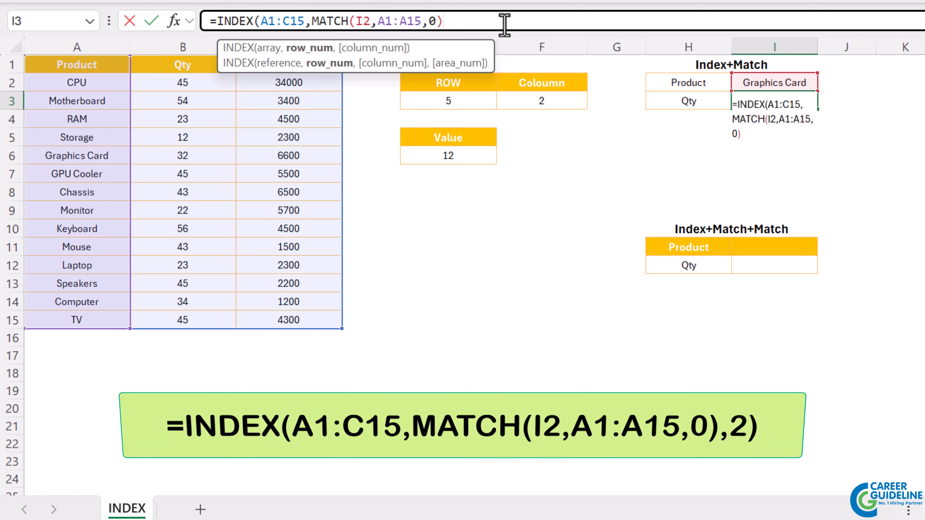
type(",2")
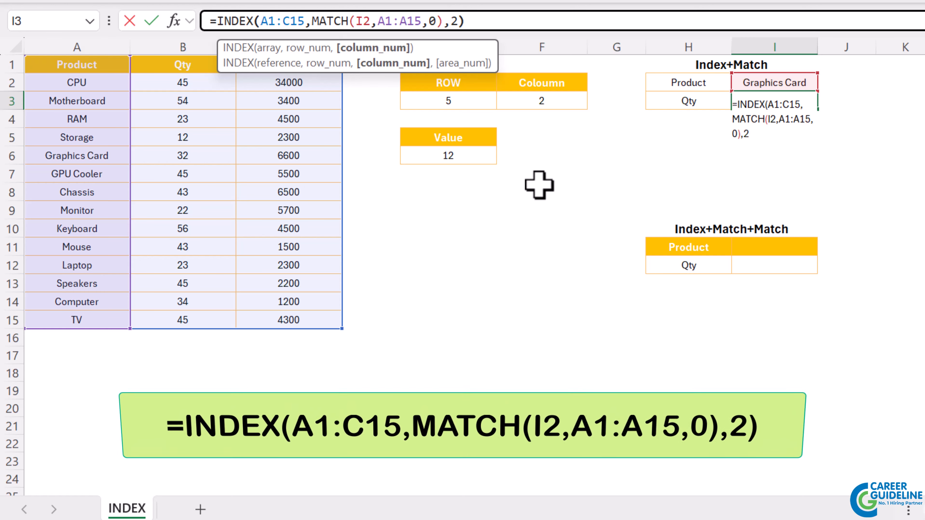
key("Return")
key("Up")
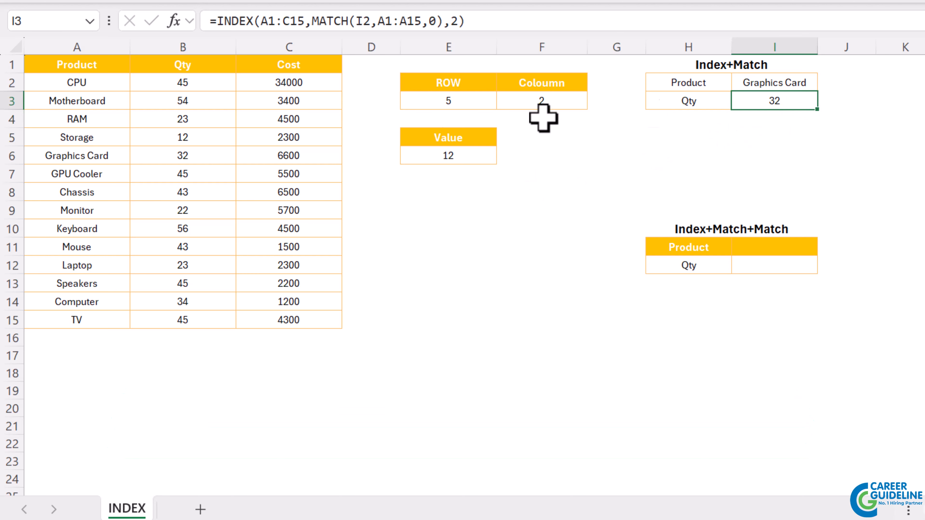
Make the Graphics Card name and quantity in A6:B6 bold and compare the quantity with the lookup result in I3
left_click_drag(78, 156, 168, 157)
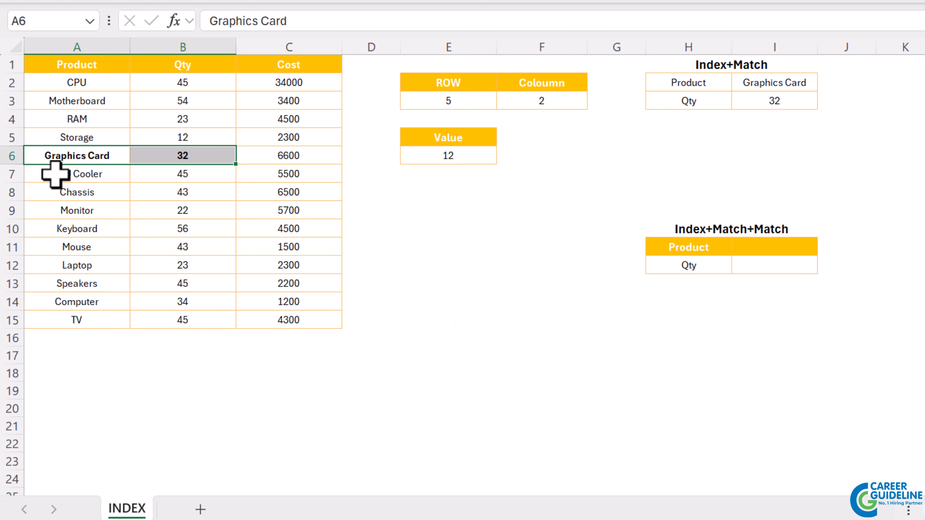
left_click(62, 155)
left_click(190, 155)
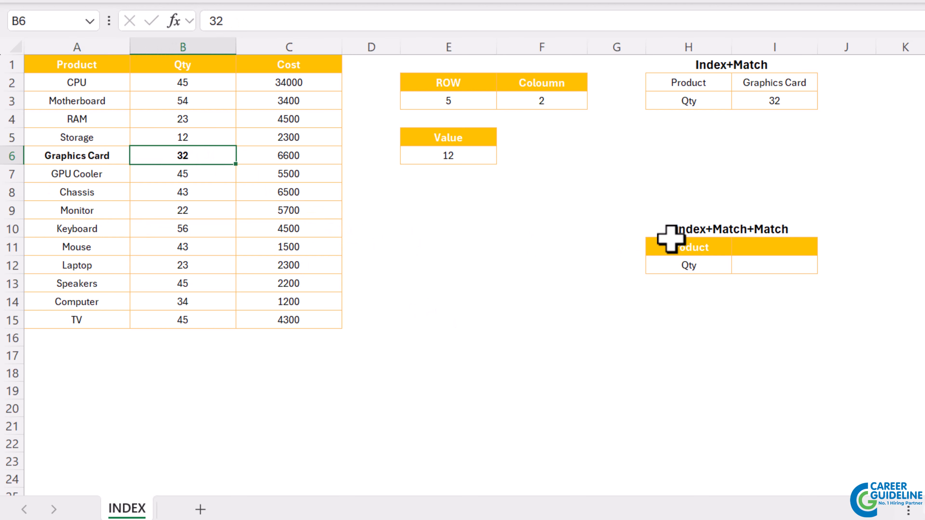
Copy Monitor from A9 into the product cell I2 and check the quantity that I3's formula returns
left_click(75, 212)
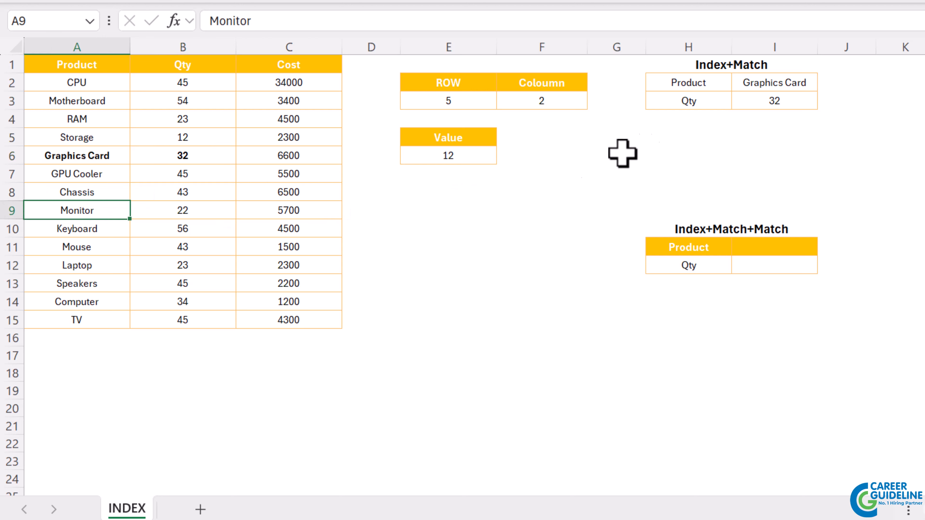
key("ctrl+c")
left_click(779, 83)
key("ctrl+v")
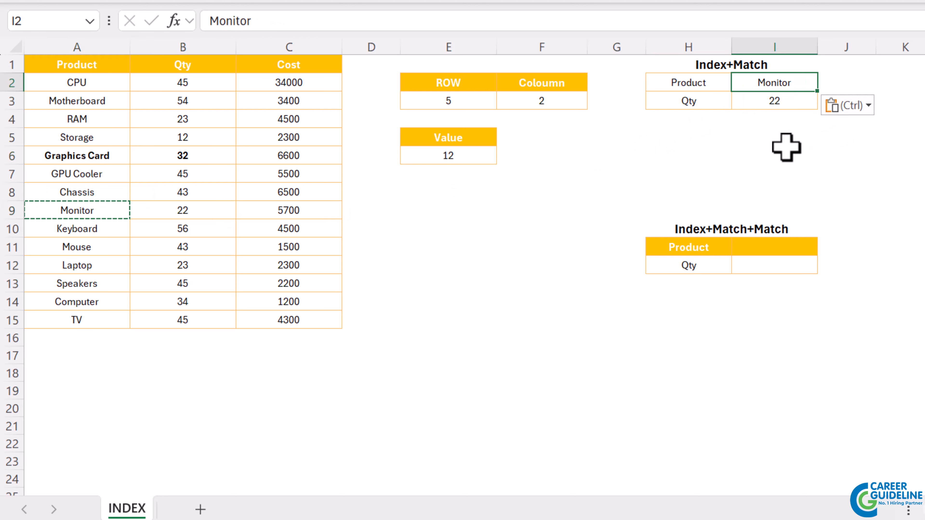
left_click(771, 102)
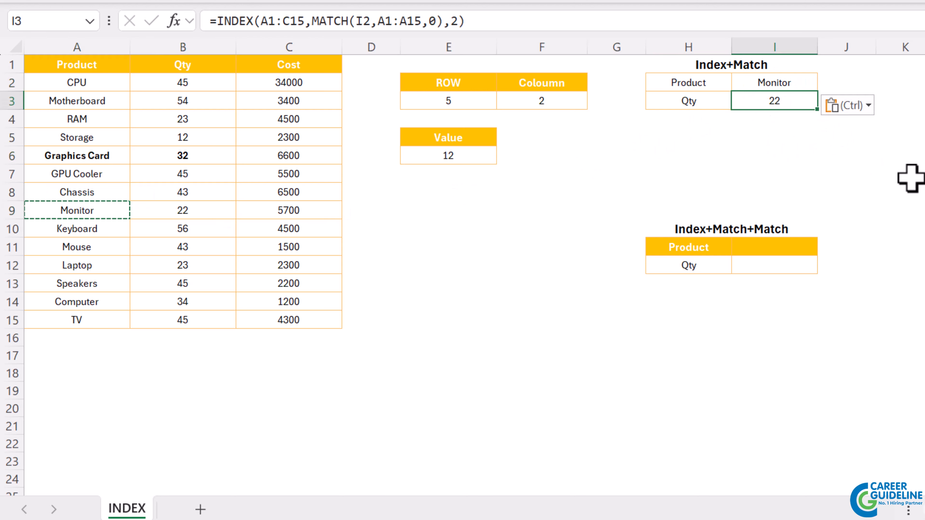
key("Escape")
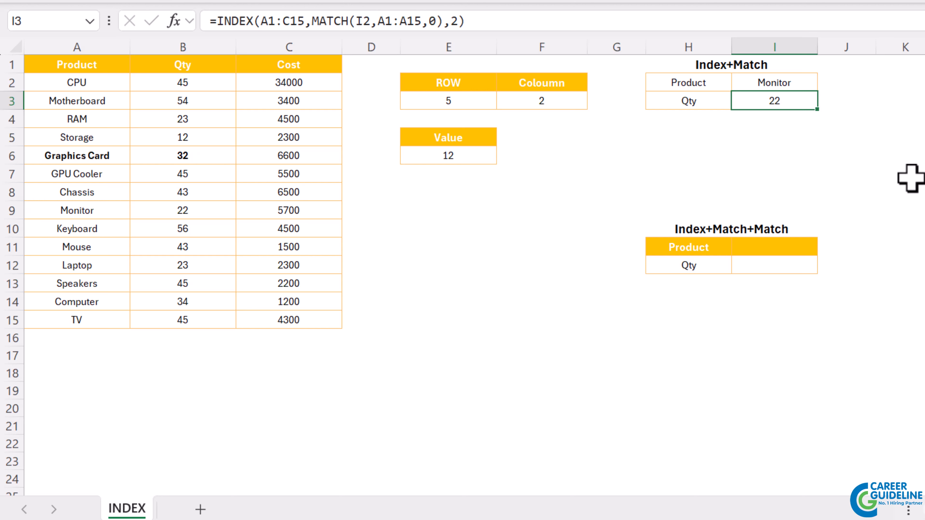
Copy Keyboard from A10 into I11 as the product of the Index+Match+Match table
left_click(788, 260)
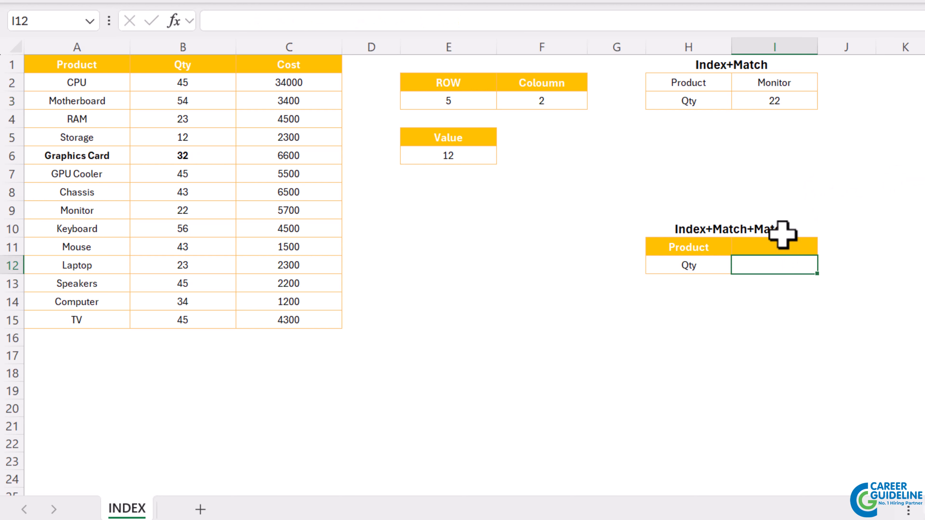
left_click(785, 246)
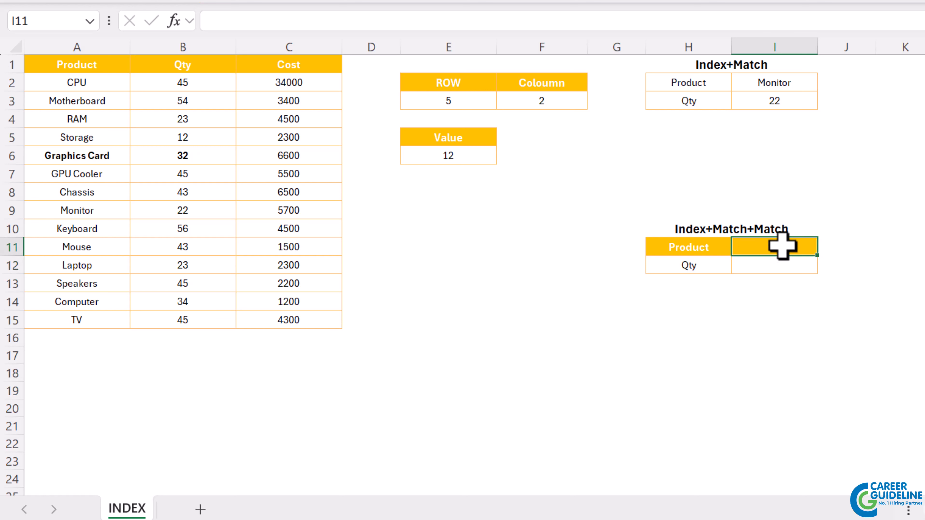
left_click(91, 231)
key("ctrl+c")
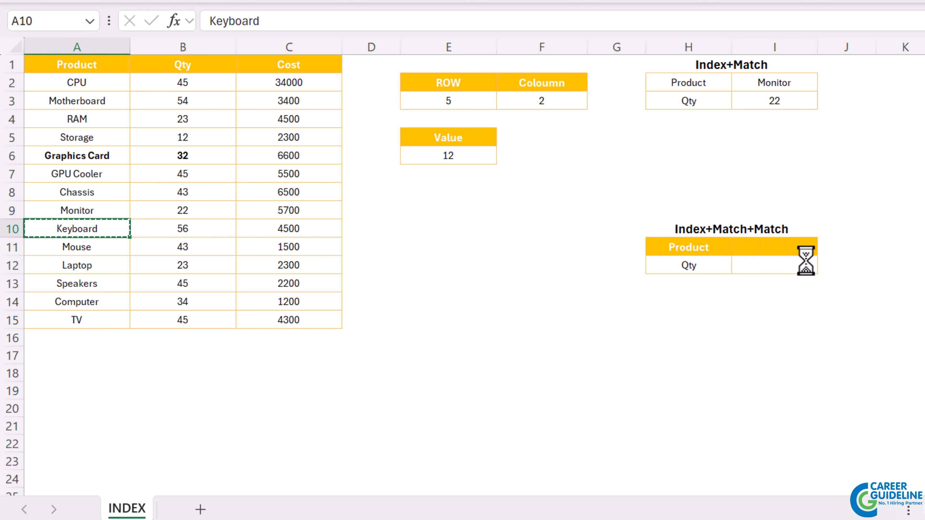
left_click(776, 246)
key("ctrl+v")
key("Return")
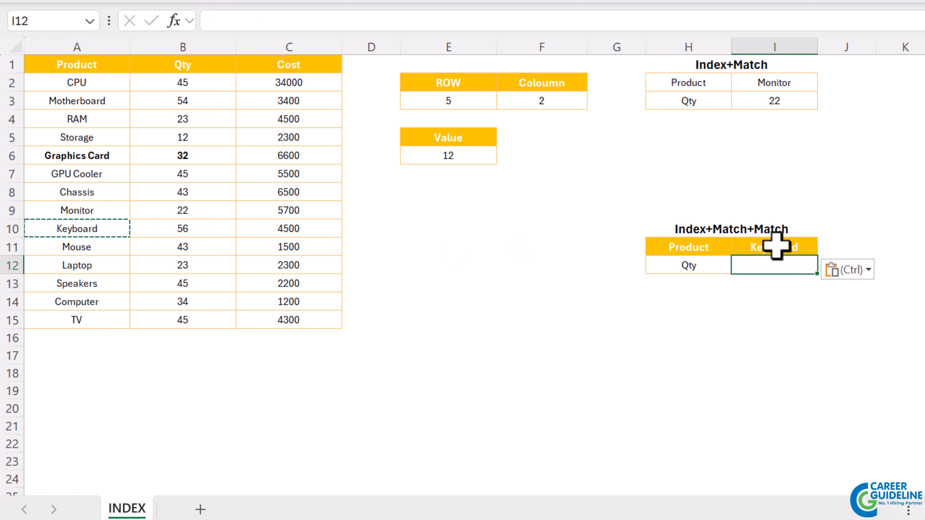
Start an INDEX formula in I12, the Qty cell of the Index+Match+Match table, with A1:C15 as the array
type("=in")
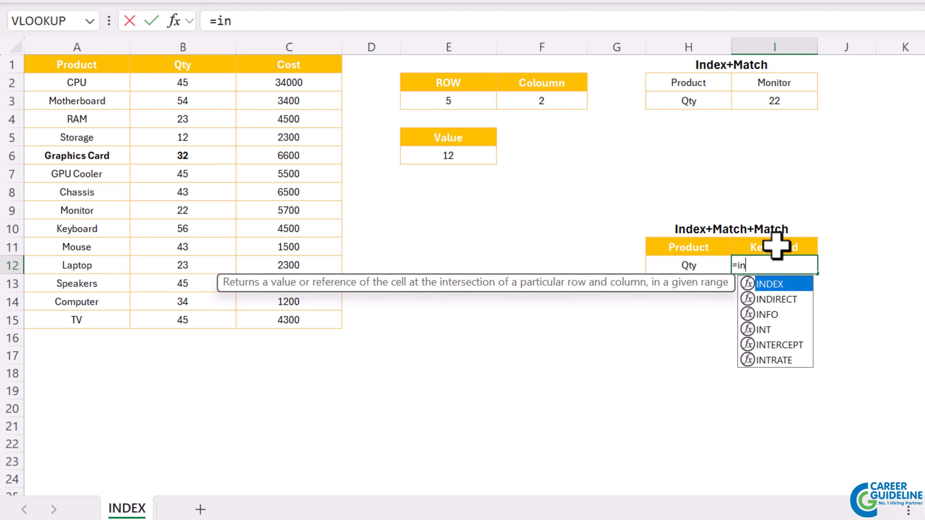
key("Tab")
left_click_drag(109, 65, 284, 314)
type(",")
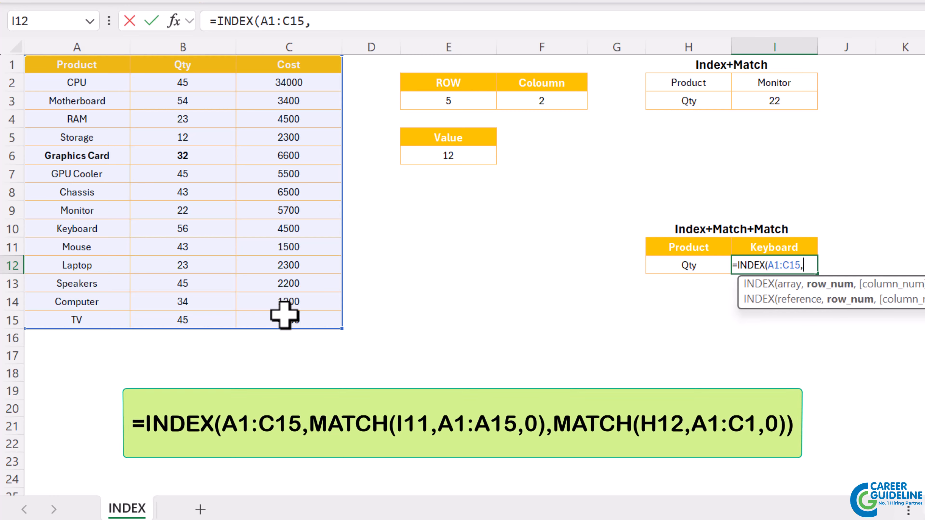
Add MATCH(I11,A1:A15,0) as the row number in I12's INDEX formula
type("mat")
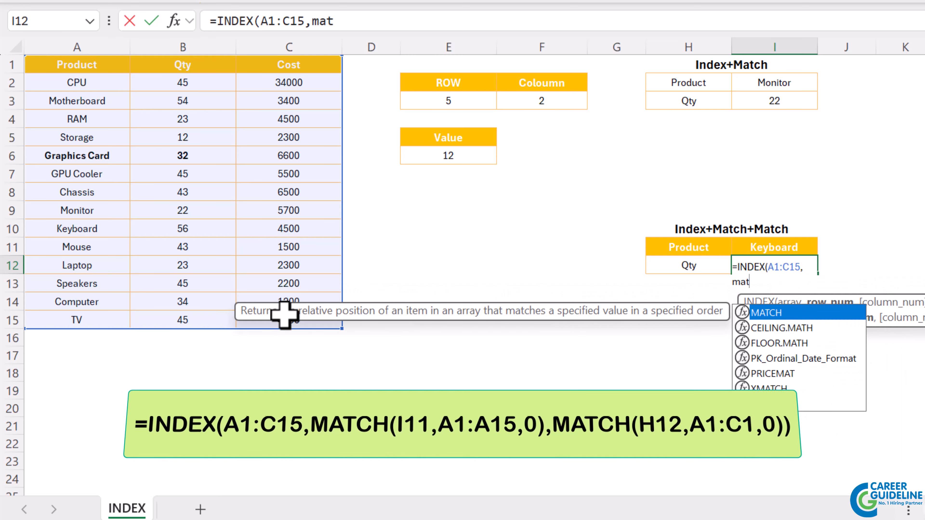
key("Tab")
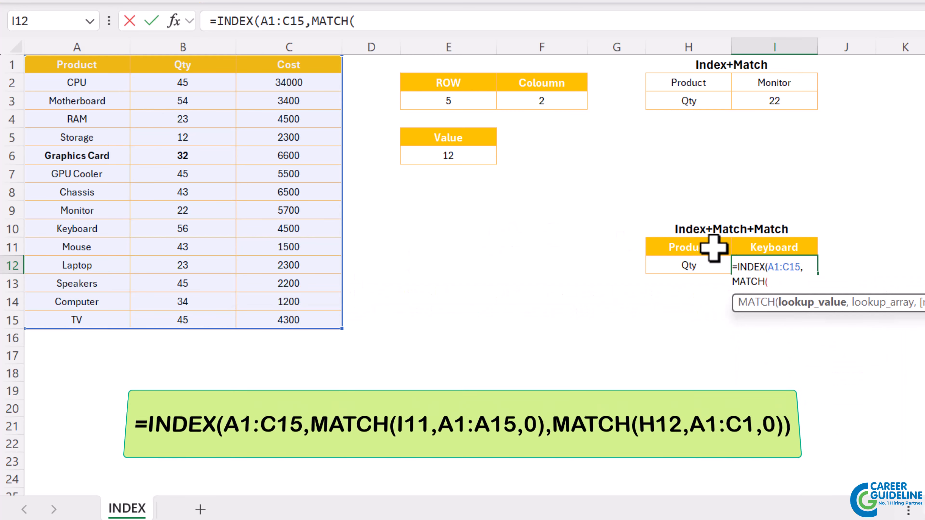
left_click(788, 248)
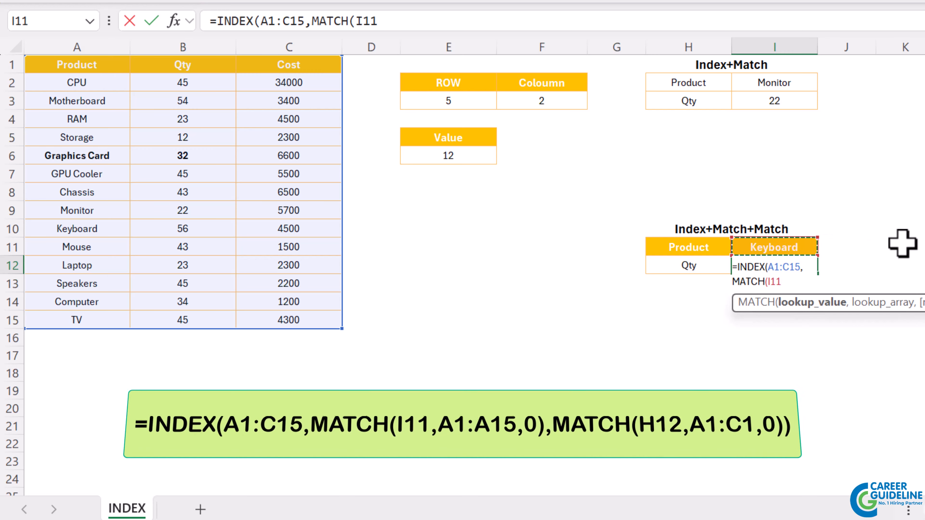
type(",")
left_click_drag(93, 64, 100, 320)
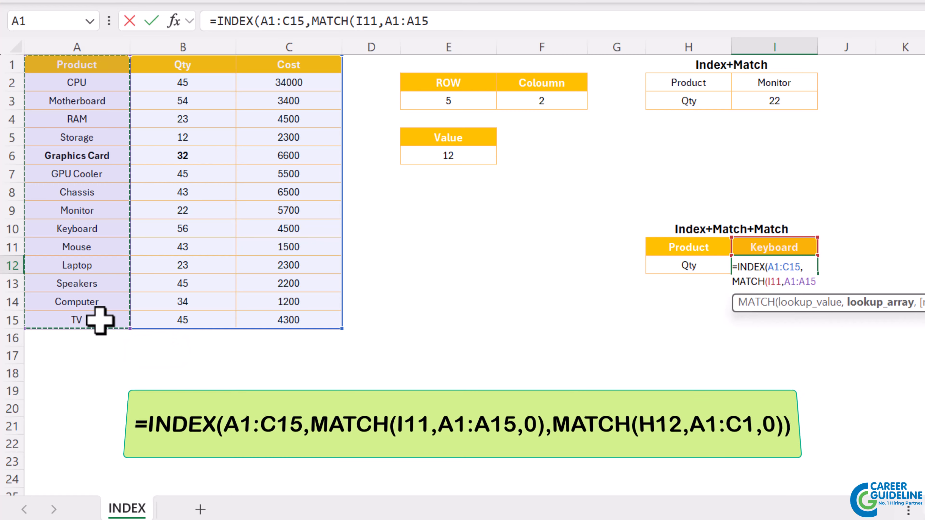
type(",")
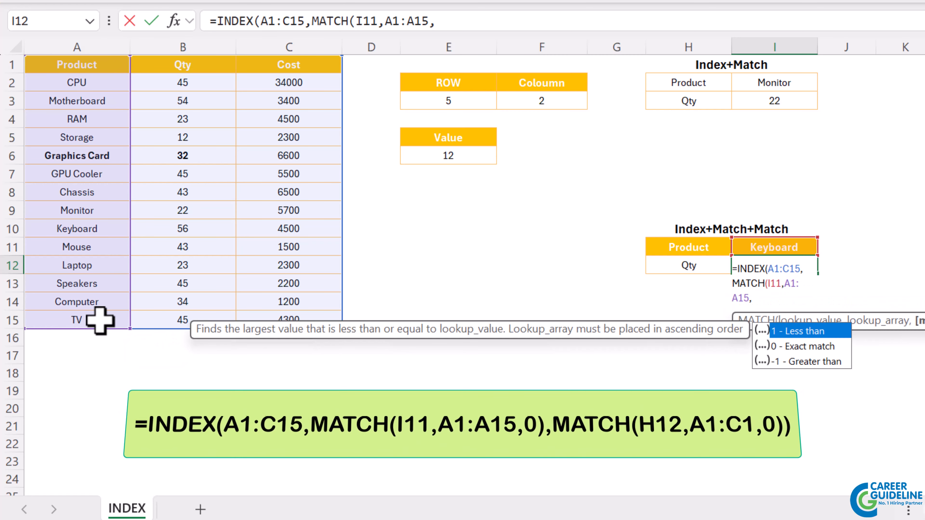
type("0)")
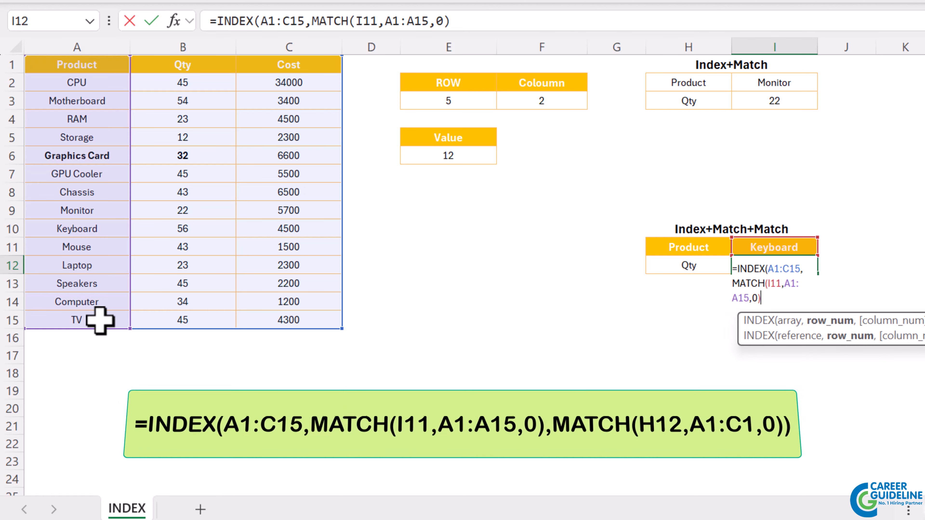
Complete I12's INDEX formula with MATCH(H12,A1:C1,0) as the column number and check the quantity it returns
type(",")
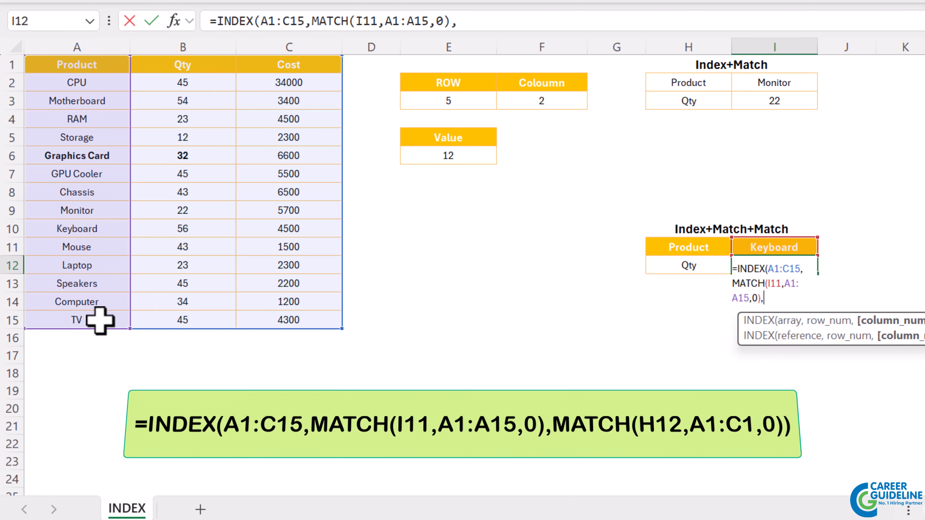
type("match(")
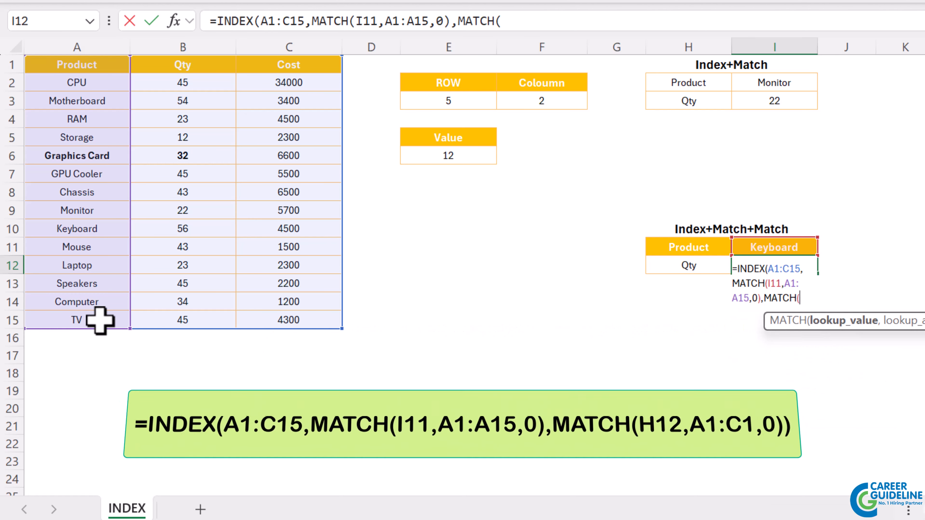
left_click(689, 270)
type(",")
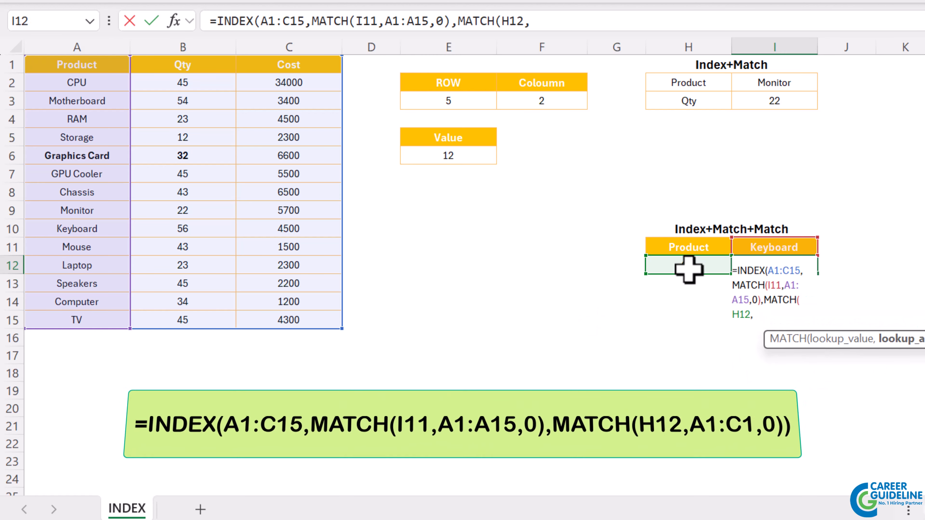
left_click_drag(68, 65, 296, 65)
type(",0")
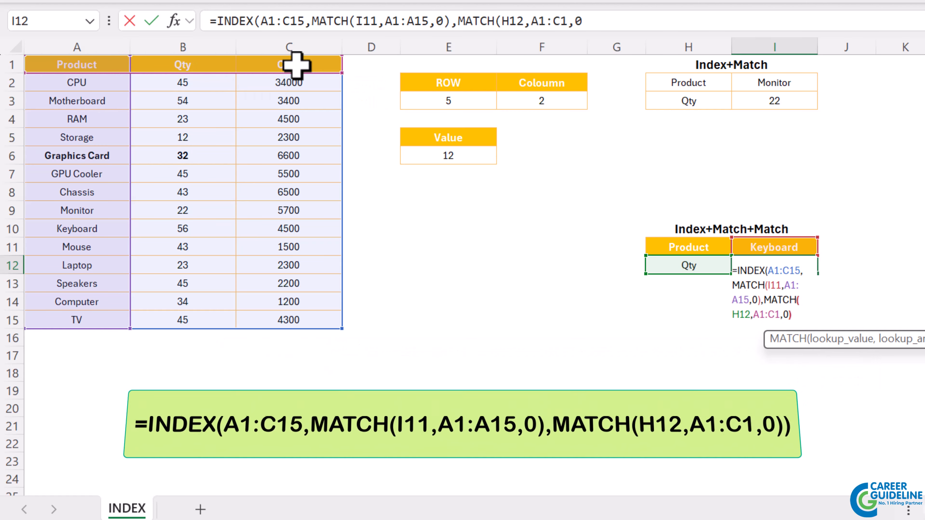
type("))")
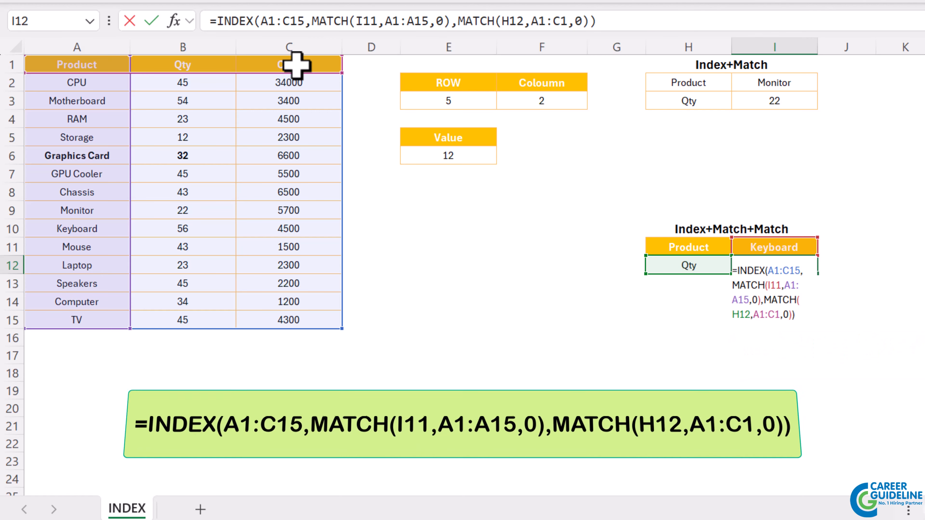
key("Return")
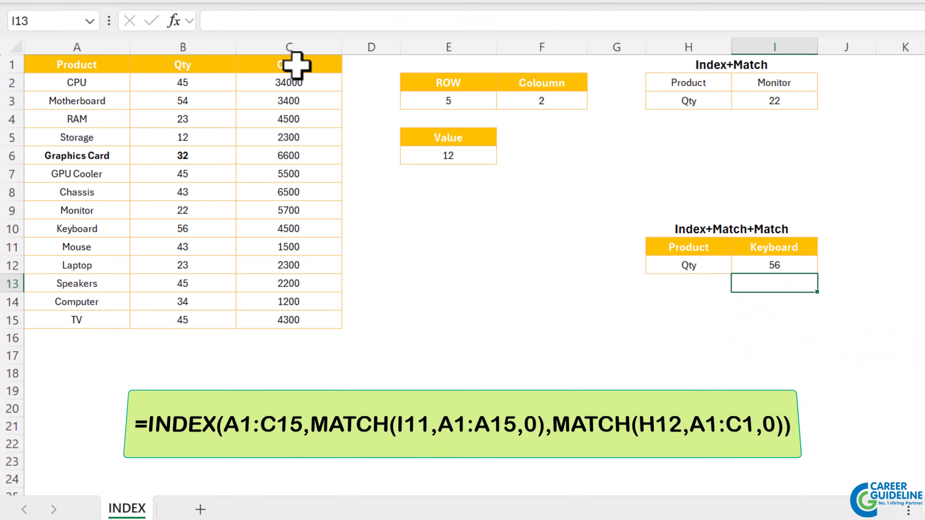
key("Up")
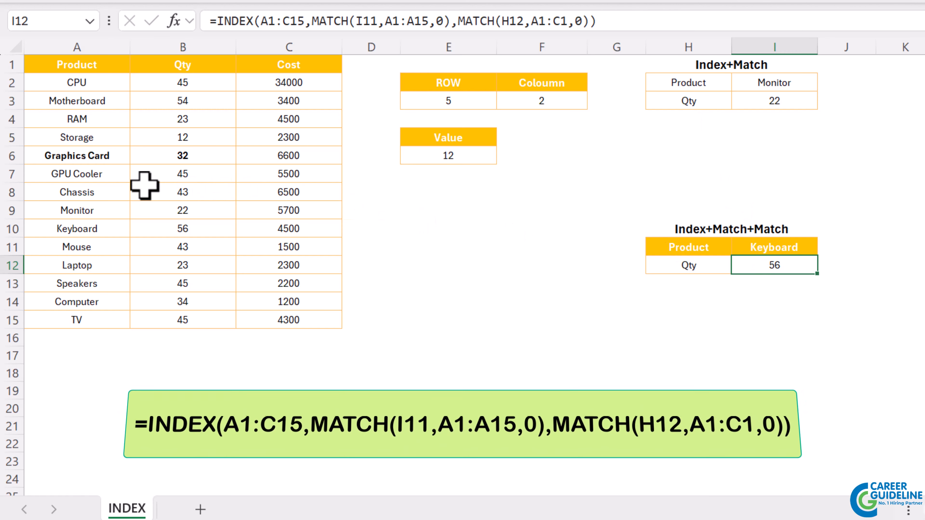
Bold Keyboard and its quantity in A10:B10 of the product table
left_click_drag(124, 229, 175, 228)
key("ctrl+q")
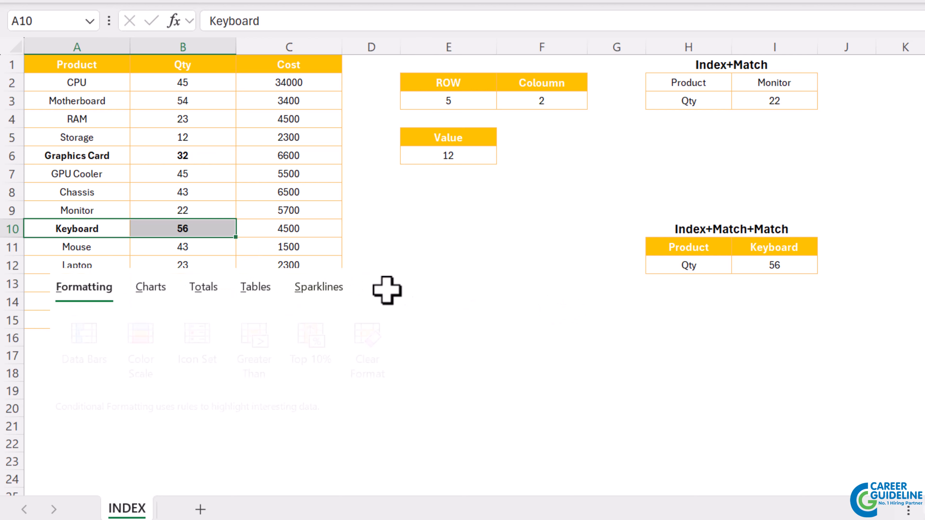
key("Escape")
left_click(452, 244)
left_click(302, 230)
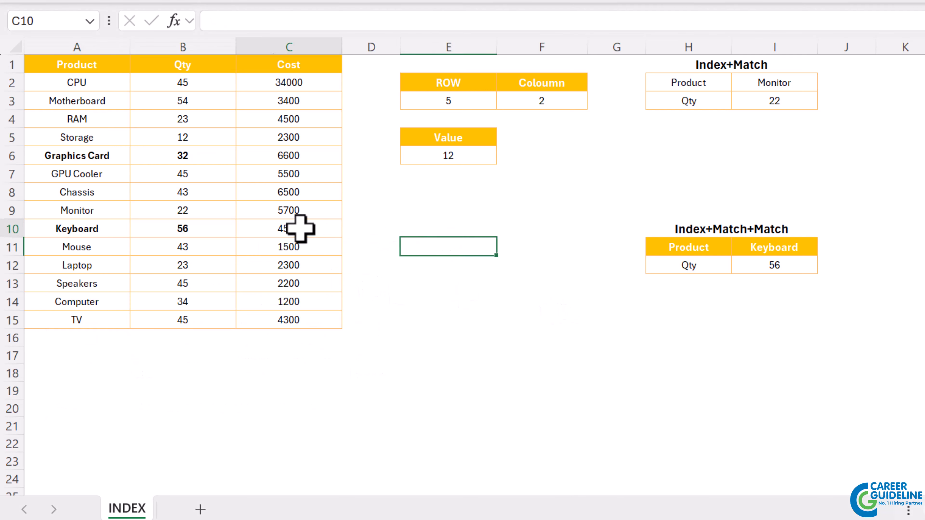
Change the label in H12 of the Index+Match+Match table to Cost and bold the matching Keyboard cost in C10
left_click(688, 270)
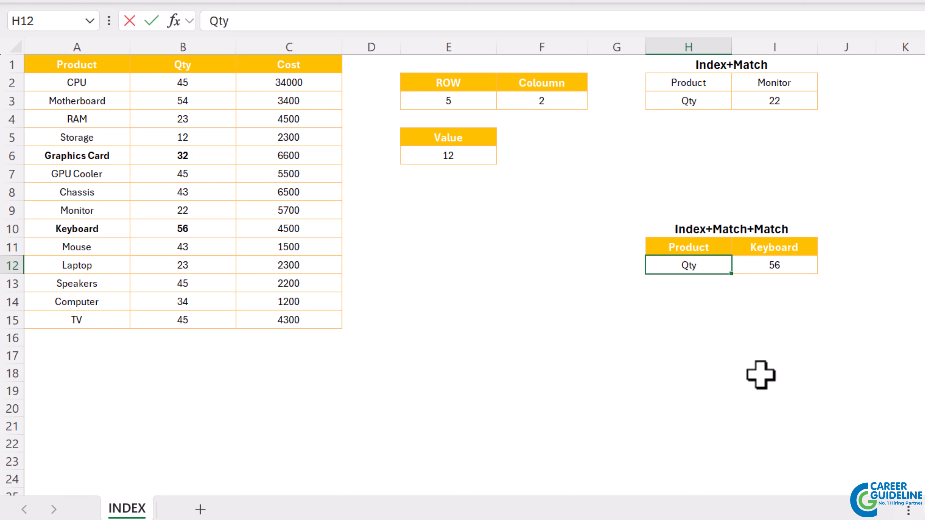
type("Cost")
key("Return")
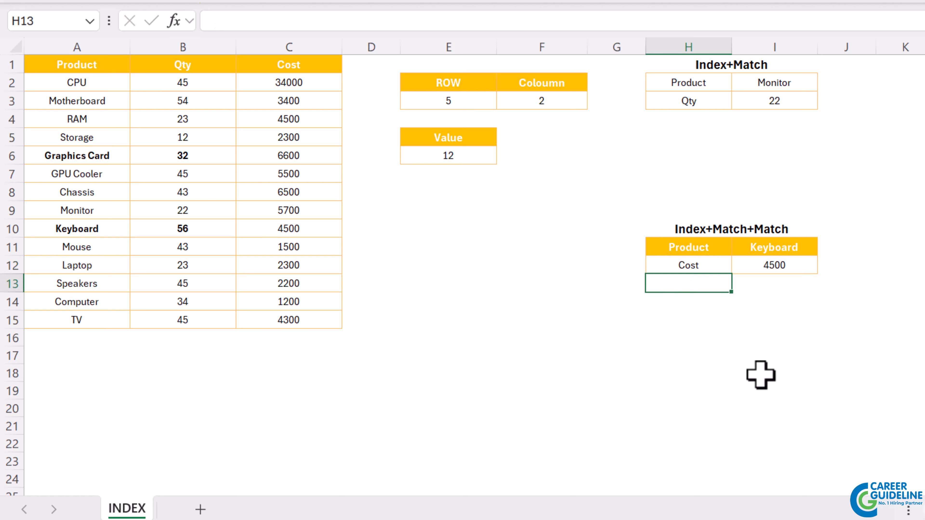
left_click(789, 268)
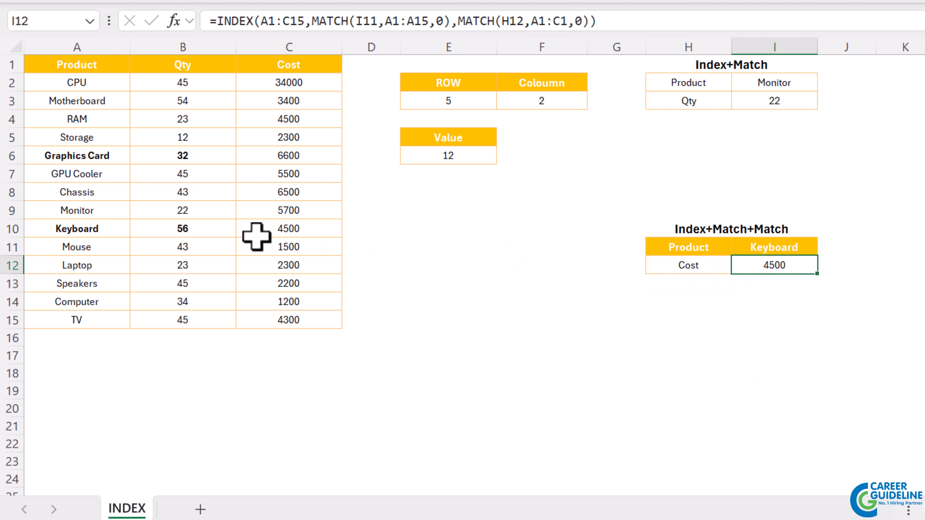
left_click(291, 231)
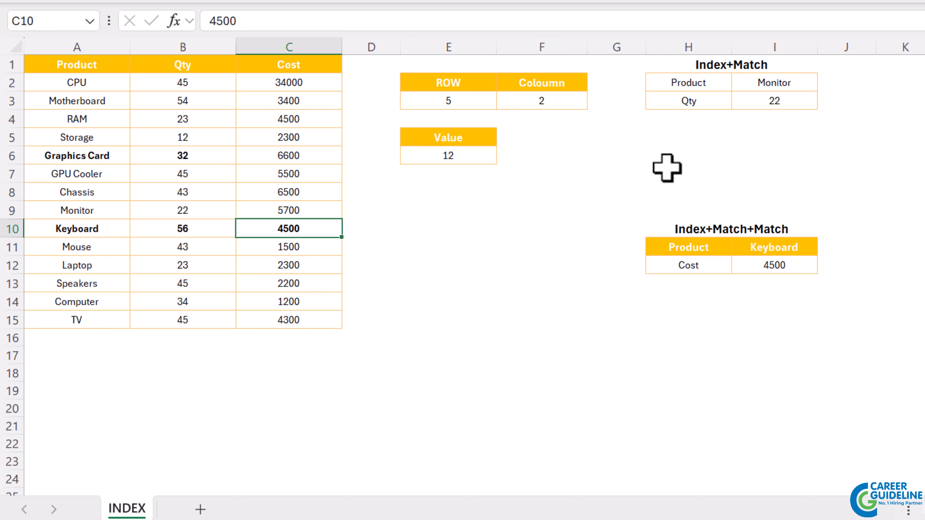
Try relabelling H3 as Cost and setting the column number in I3's INDEX formula to 3, and undo both changes
left_click(706, 98)
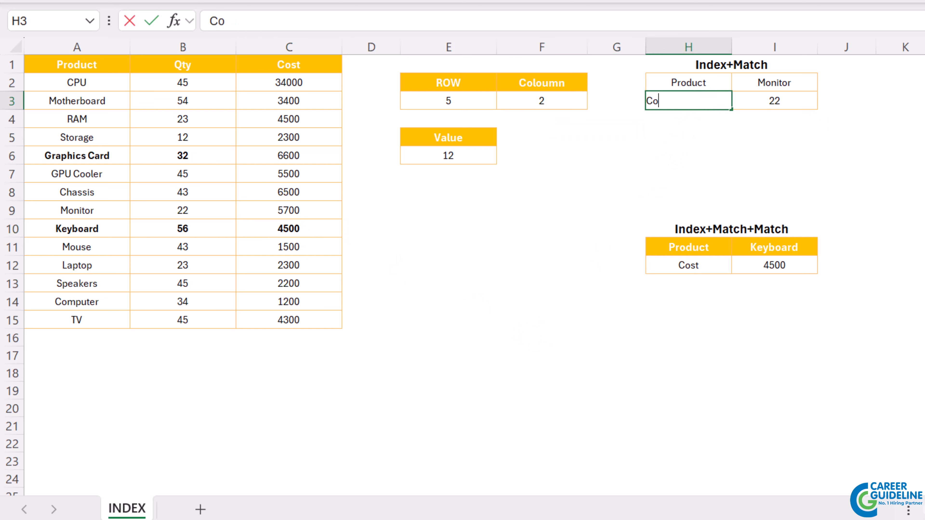
key("Return")
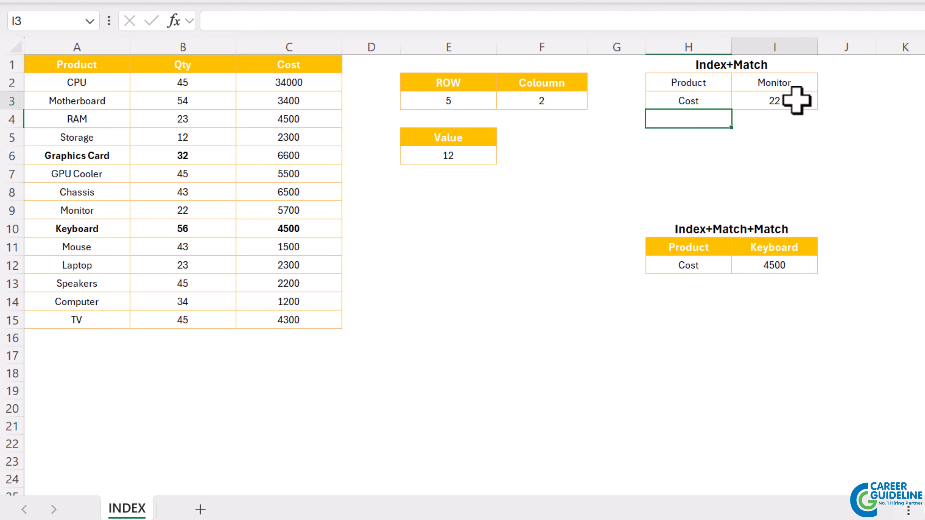
left_click(795, 99)
double_click(453, 21)
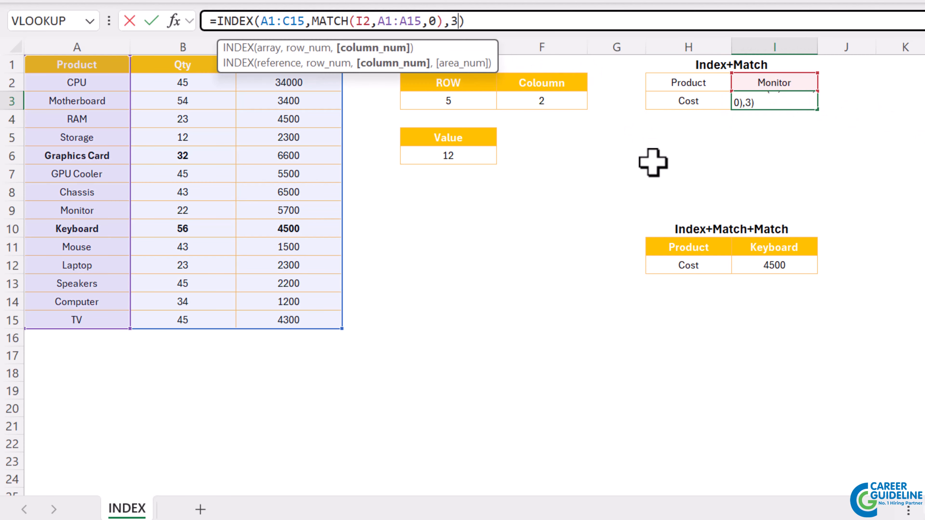
type("3")
key("Return")
key("Up")
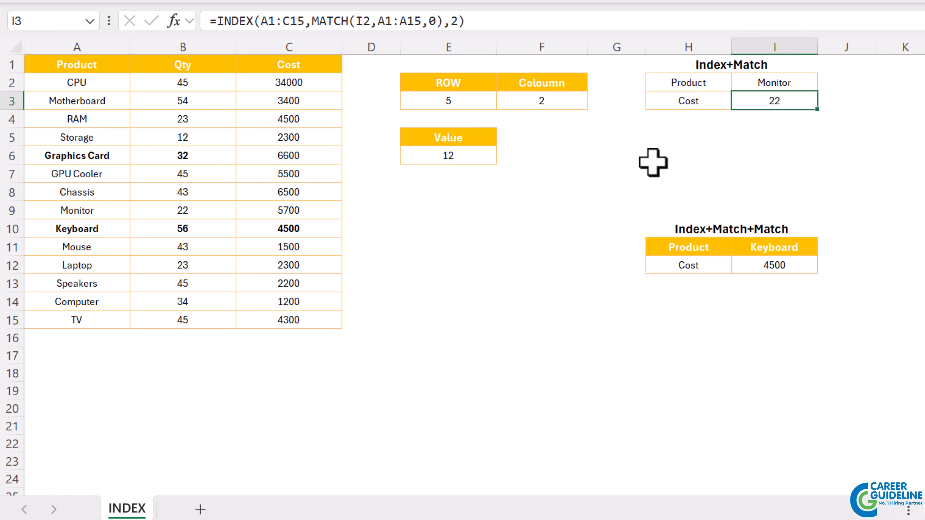
key("ctrl+z")
Highlight the MATCH(H12,A1:C1,0) column argument in I12's formula for review
left_click(792, 265)
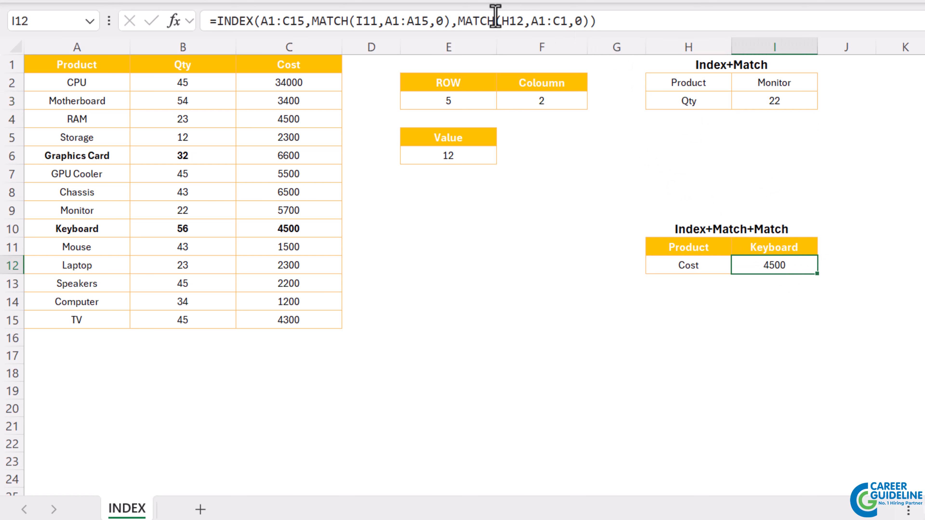
left_click_drag(457, 21, 589, 22)
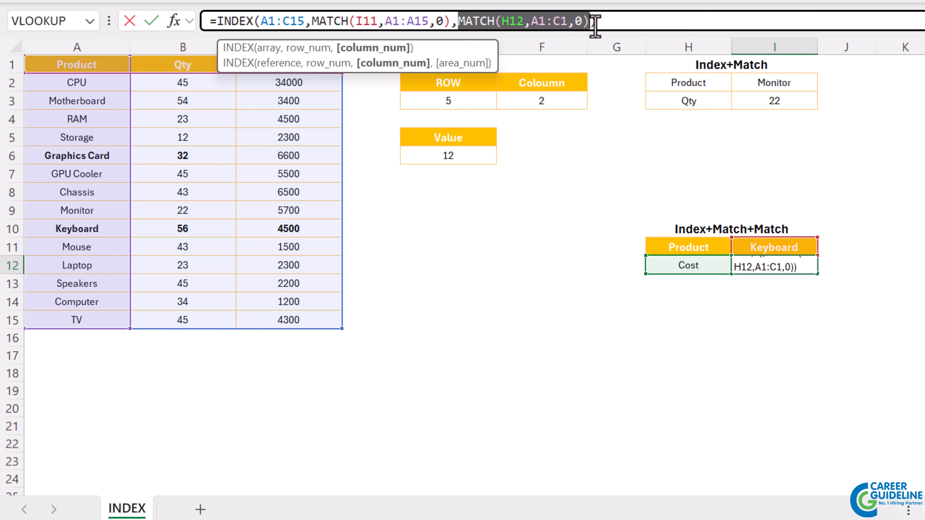